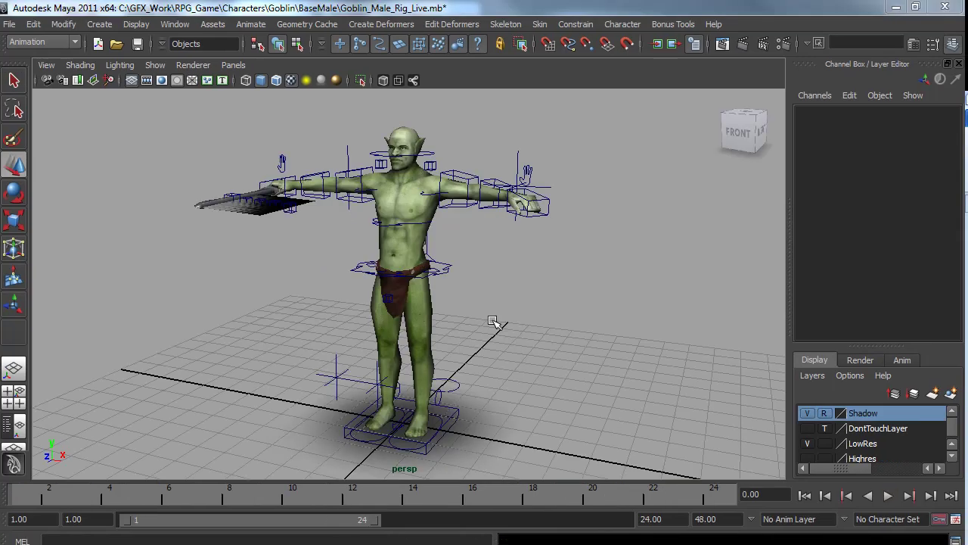
Try moving the whole body with the MainRoot control around the goblin's waist, and undo the move
click(428, 306)
alt+drag(354, 311, 415, 301)
alt+right_drag(415, 301, 493, 321)
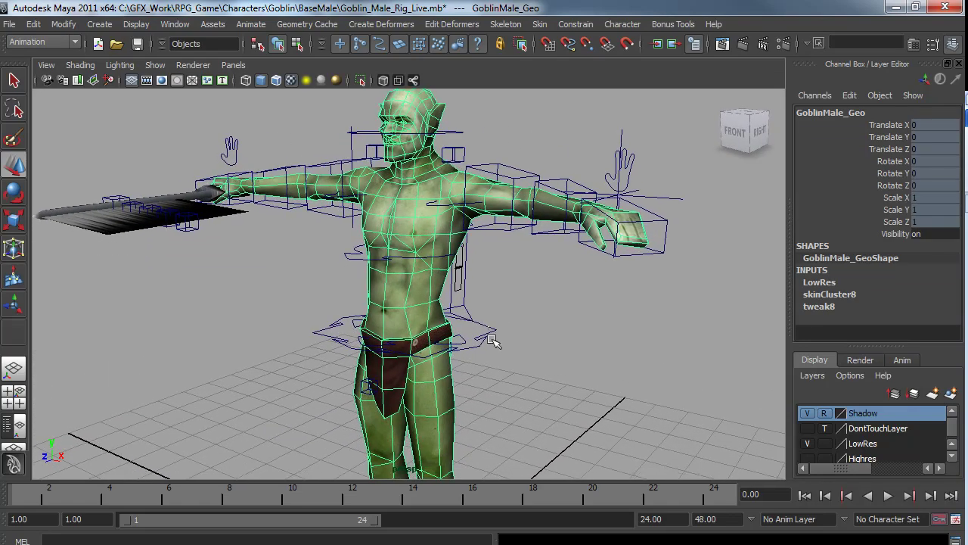
click(491, 339)
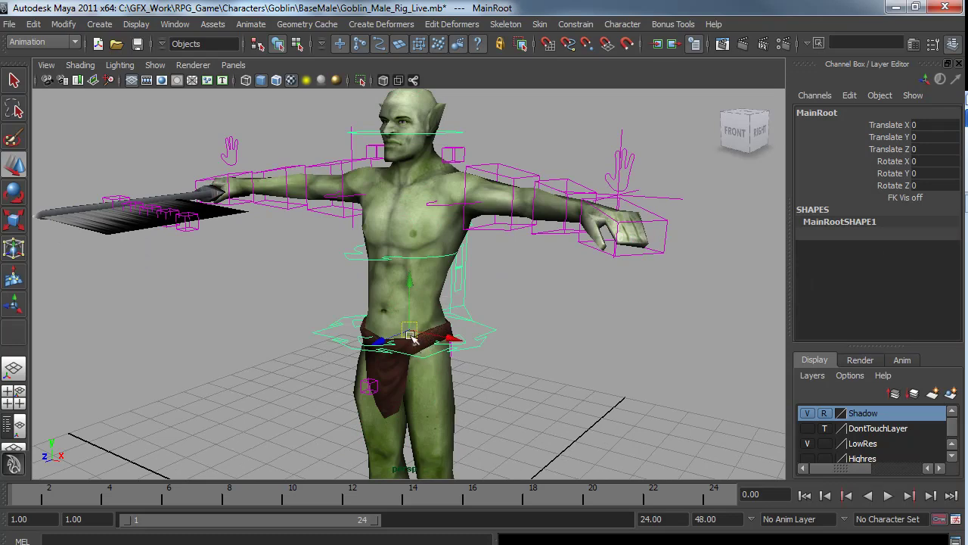
drag(411, 335, 392, 358)
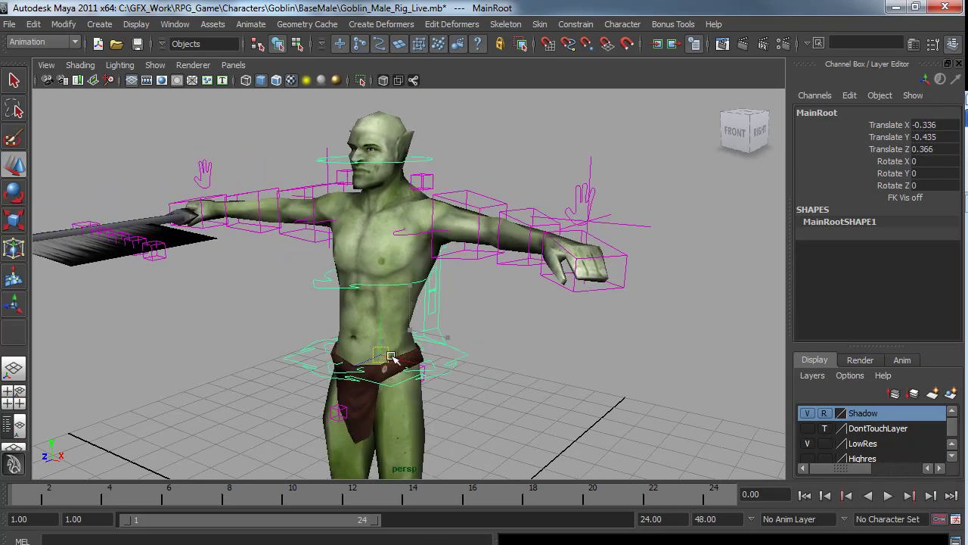
key(ctrl+z)
key(ctrl+z)
key(ctrl+z)
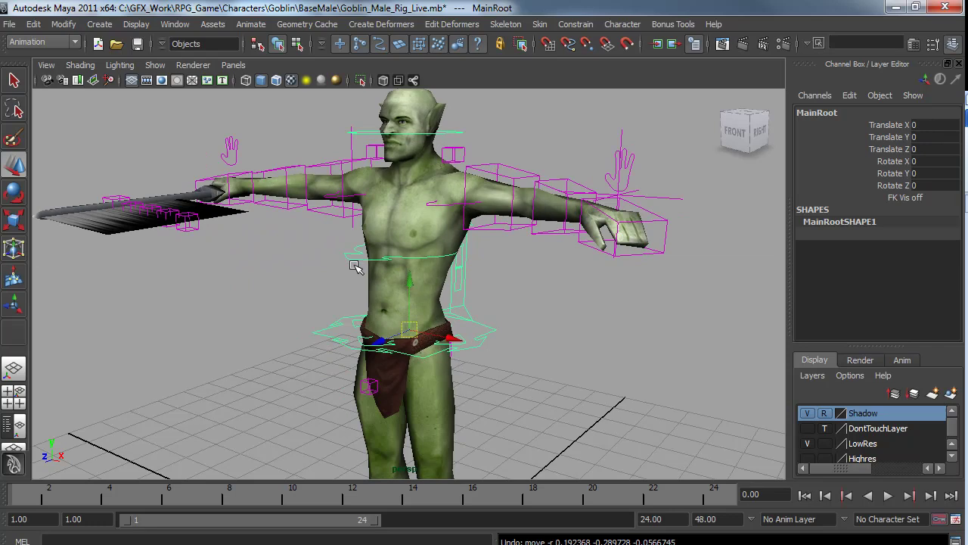
Try moving and rotating the Shoulder_CTR control around the chest, undoing both transformations
click(359, 252)
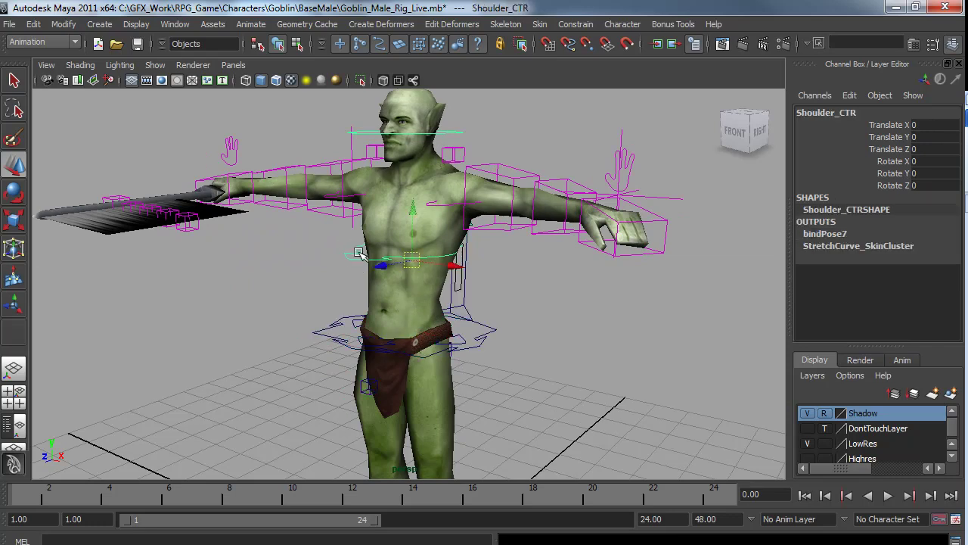
mouse_move(415, 263)
mouse_down()
mouse_move(401, 253)
mouse_move(398, 262)
mouse_move(444, 255)
mouse_move(446, 275)
mouse_move(422, 266)
mouse_up()
key(ctrl+z)
key(e)
key(ctrl+z)
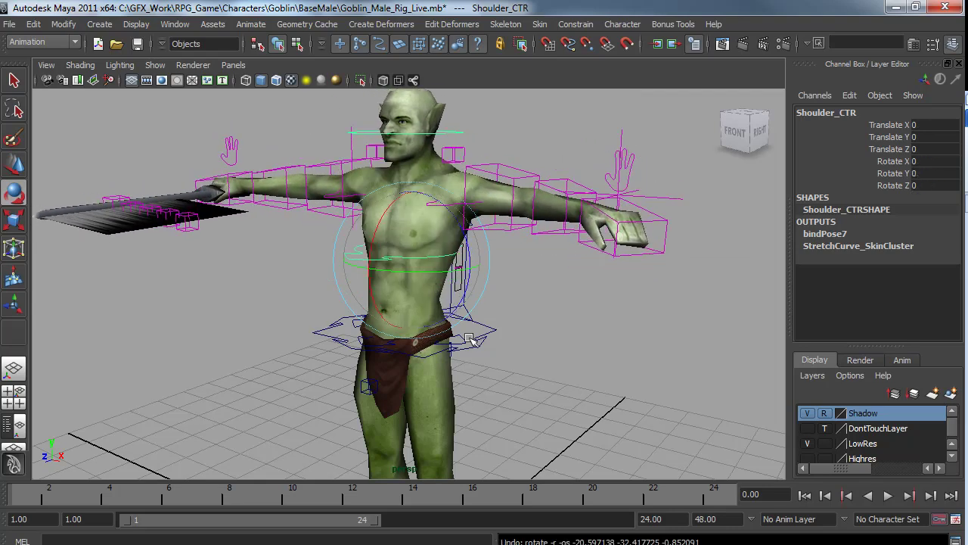
Try rotating and moving the Hip_CTR control at the waist, undoing both transformations
key(q)
click(469, 338)
key(e)
drag(458, 333, 505, 319)
key(w)
key(ctrl+z)
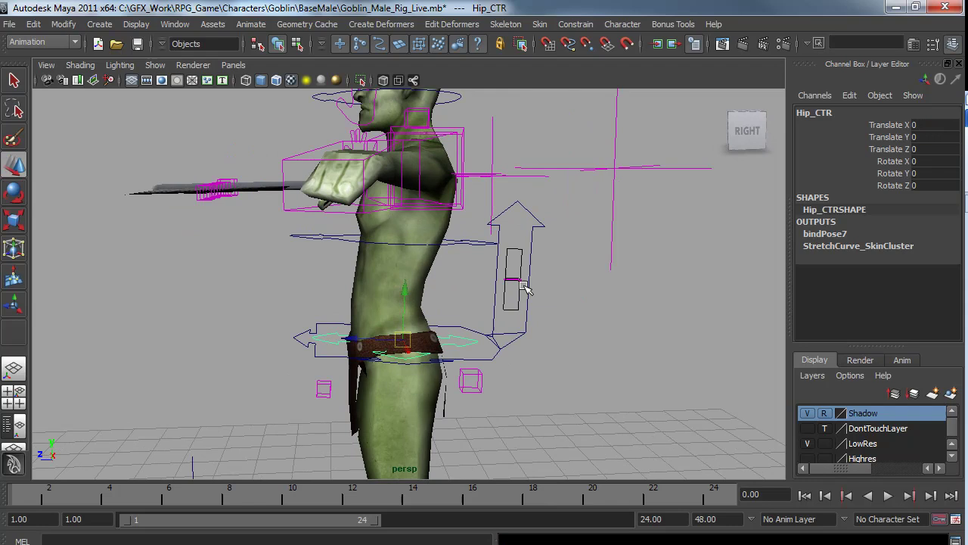
drag(399, 342, 404, 320)
key(ctrl+z)
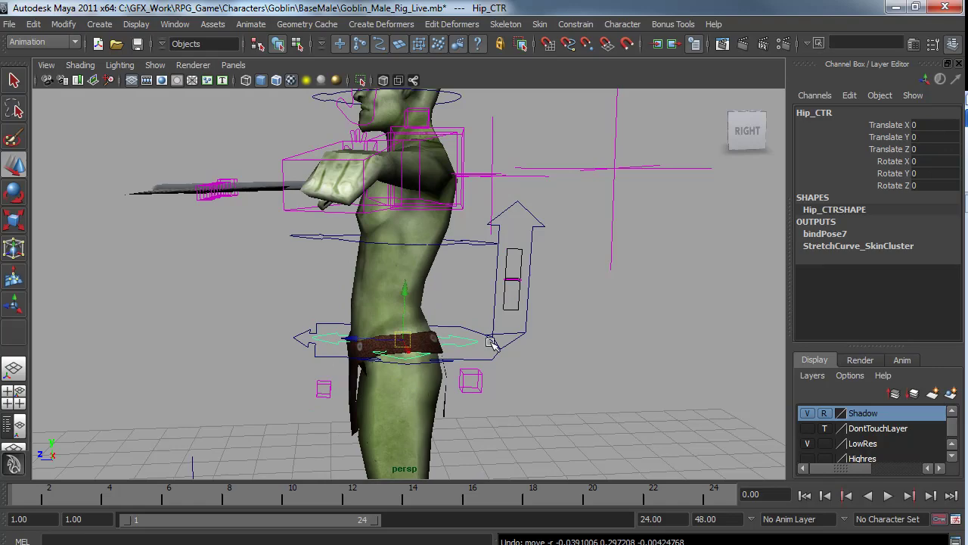
Try lifting the left foot with the Foot_LE_CTR control, and undo the move
alt+drag(473, 349, 407, 336)
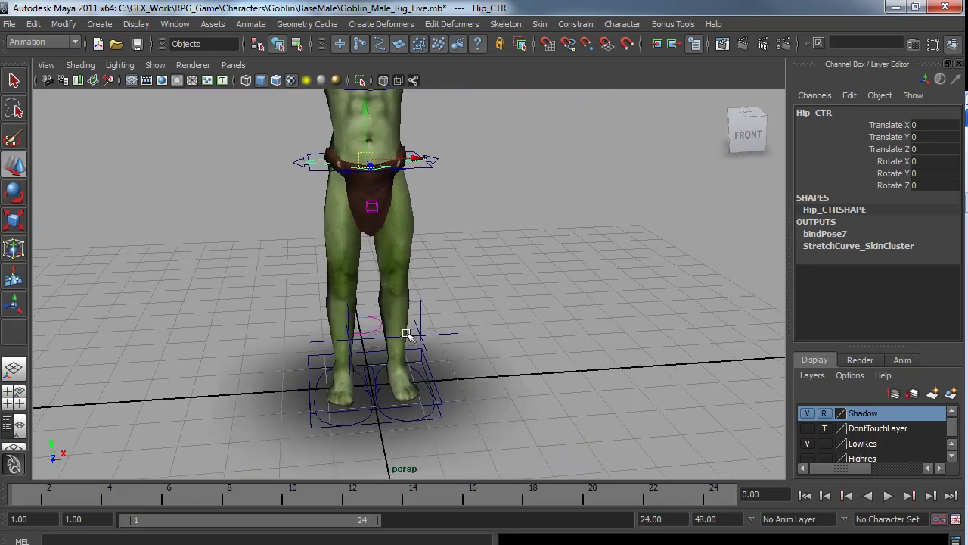
click(427, 414)
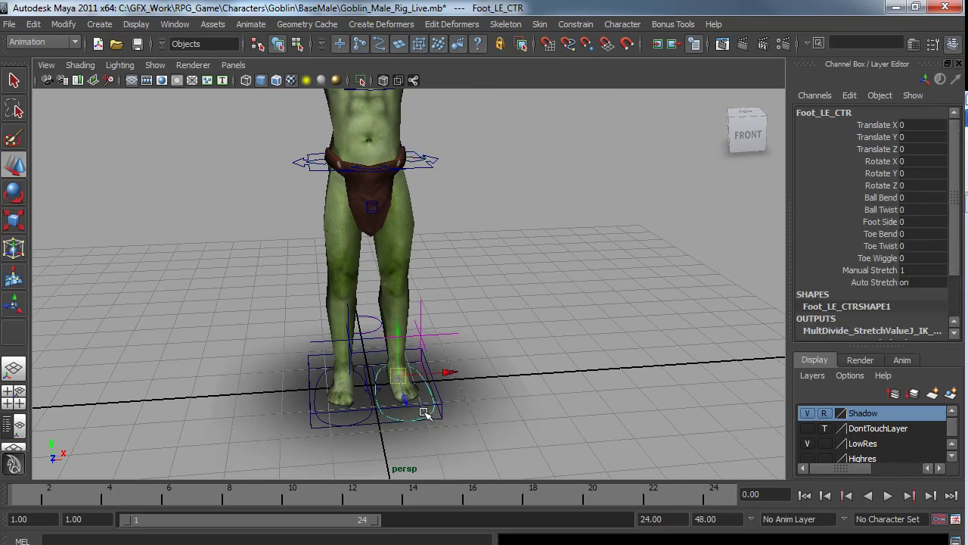
drag(406, 424, 394, 364)
drag(401, 434, 396, 356)
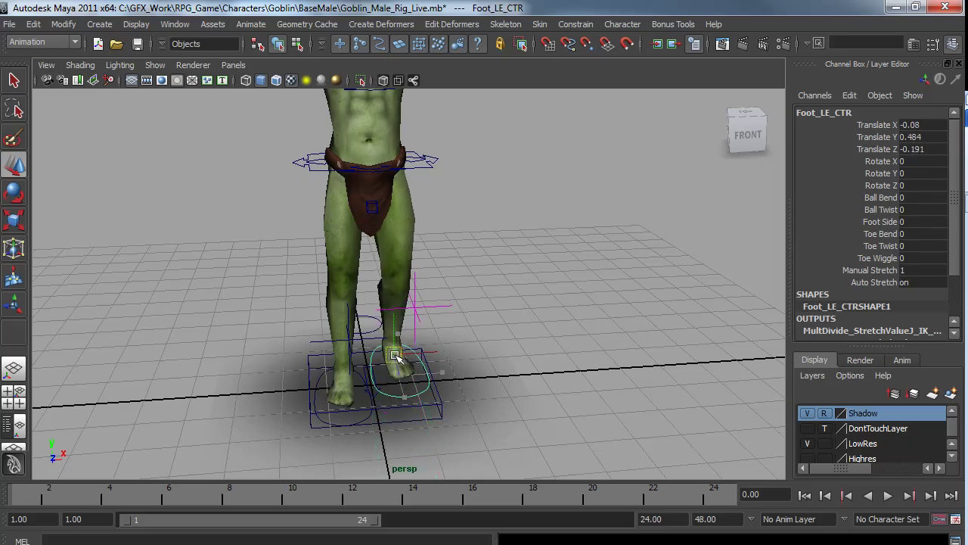
key(ctrl+z)
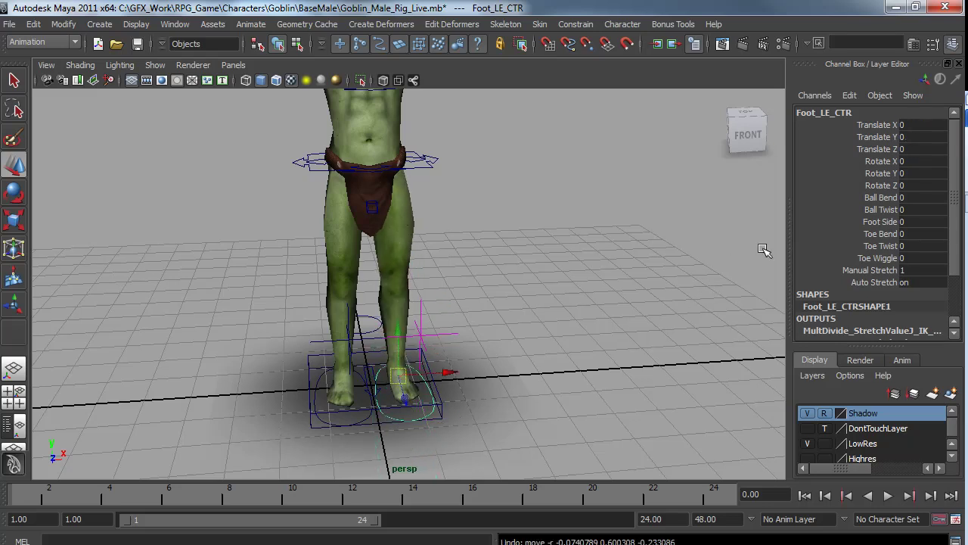
Try the left foot's Ball Bend in negative and positive directions, ending at about 11.6
click(880, 197)
middle_drag(620, 285, 632, 284)
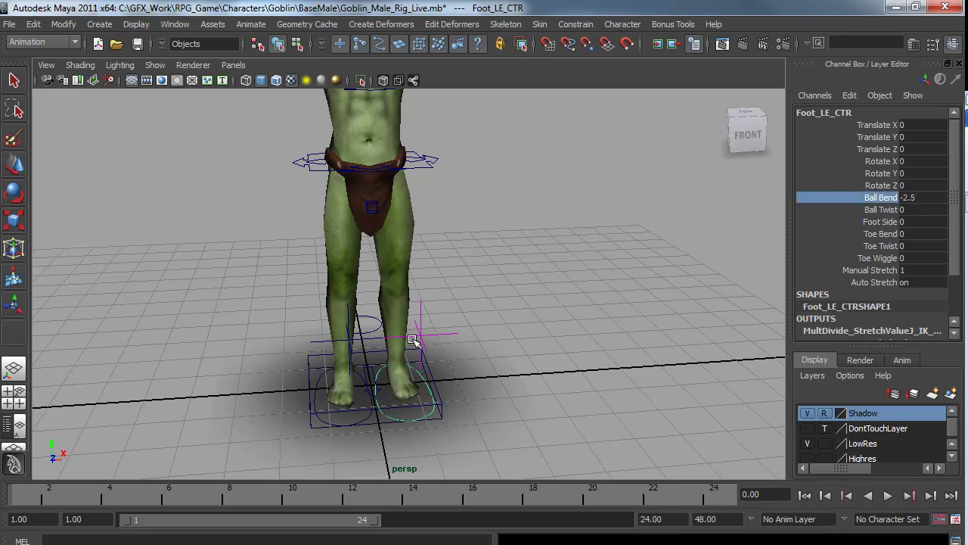
alt+drag(412, 340, 522, 329)
middle_drag(740, 349, 518, 353)
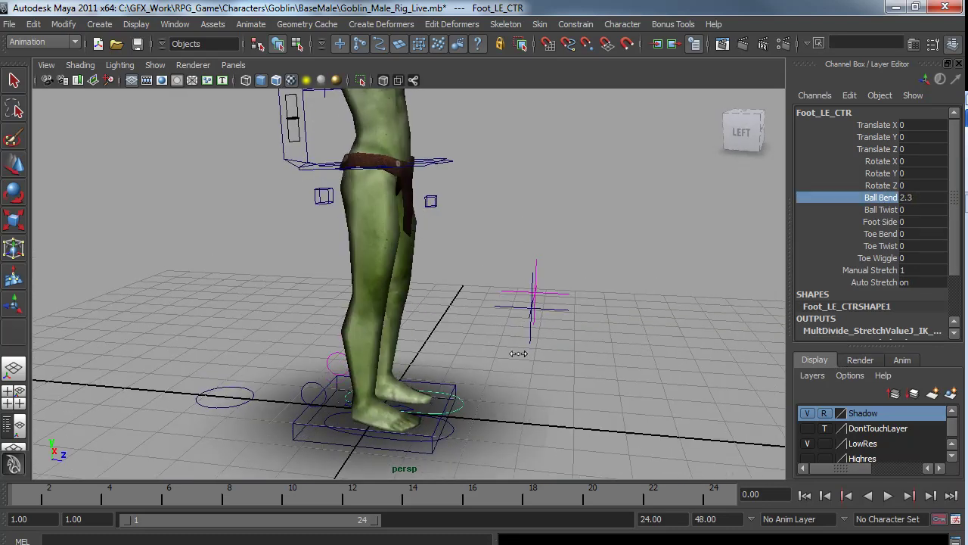
middle_drag(343, 337, 476, 357)
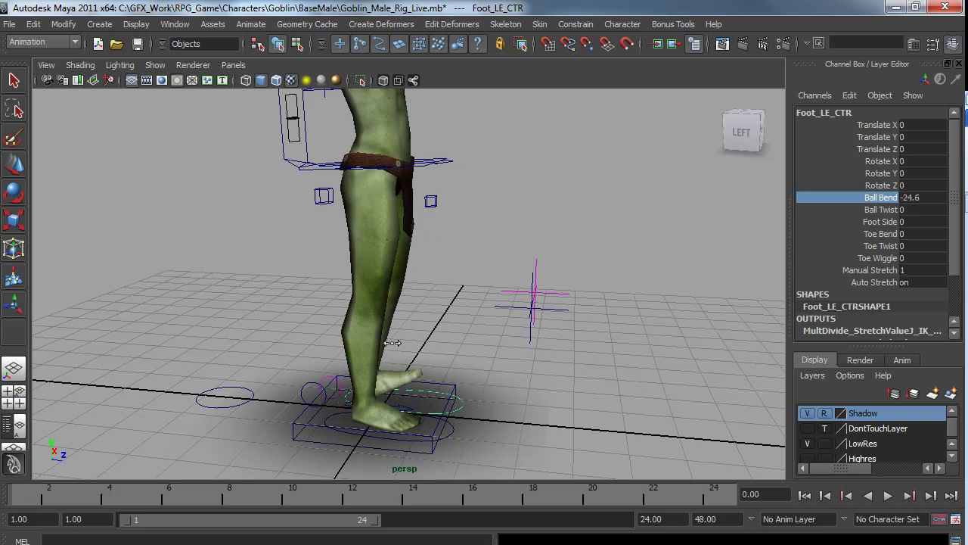
middle_drag(393, 343, 696, 350)
alt+drag(696, 351, 652, 340)
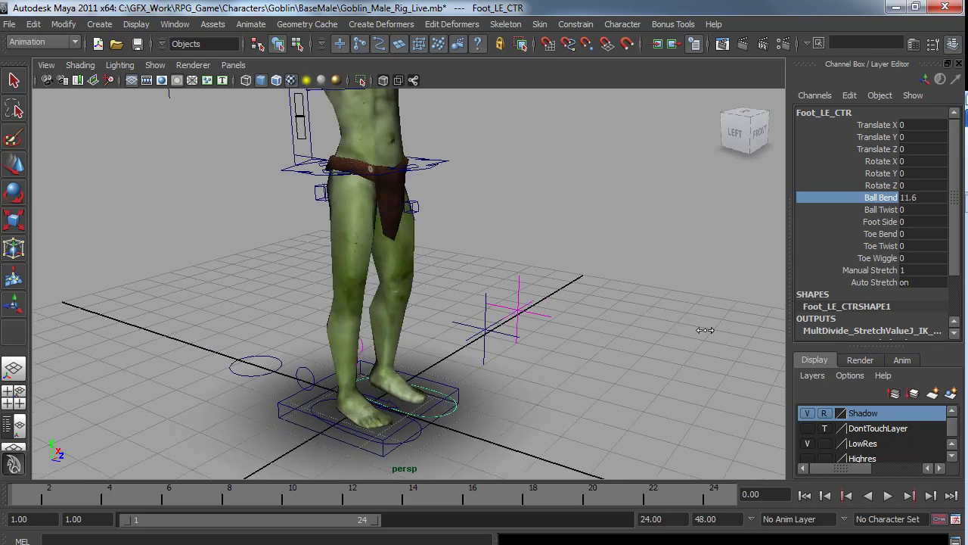
Try a Ball Twist of about 26.9 on the left foot, undo it, and reset Ball Bend to 0
click(882, 209)
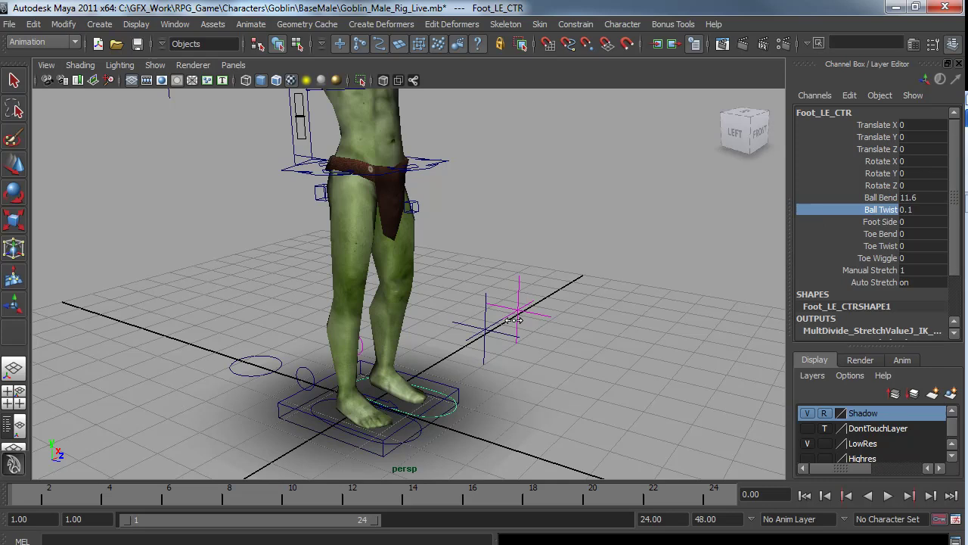
middle_drag(514, 320, 796, 287)
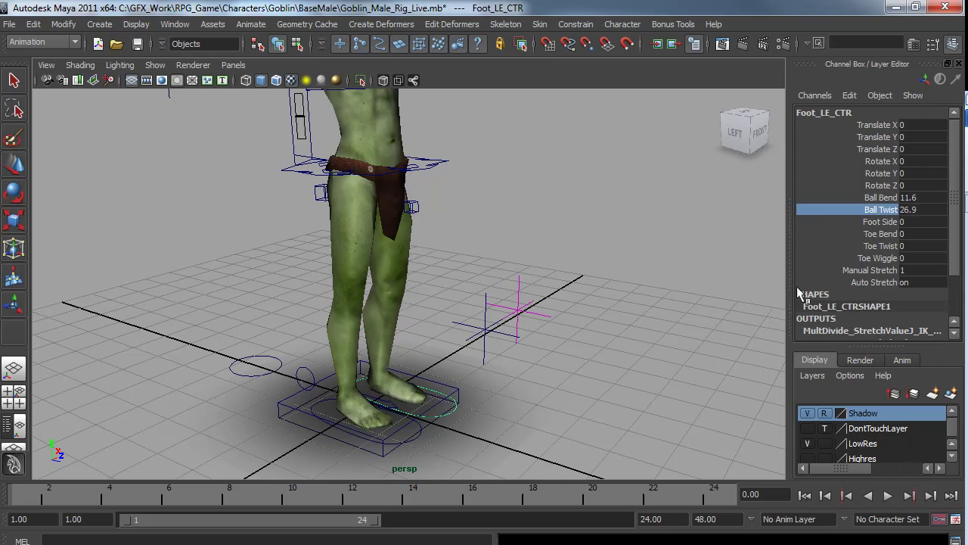
key(ctrl+z)
click(920, 197)
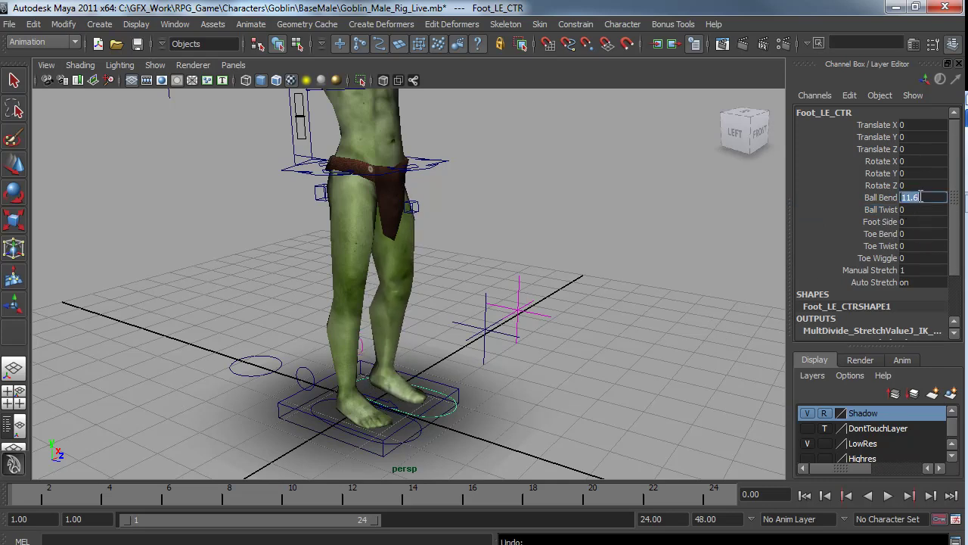
text(0)
key(Return)
Try the left foot's Foot Side and Toe Bend attributes, undoing the changes
click(882, 222)
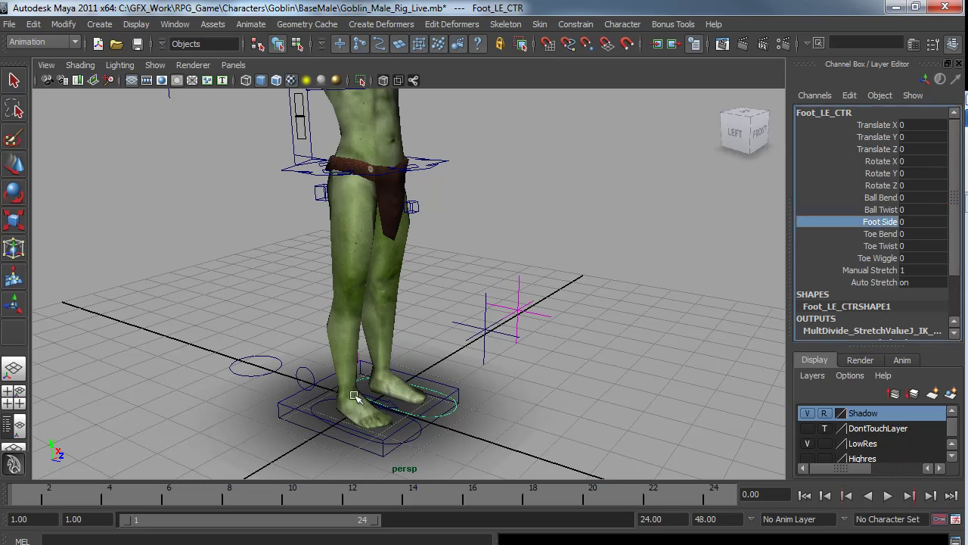
middle_drag(340, 406, 373, 369)
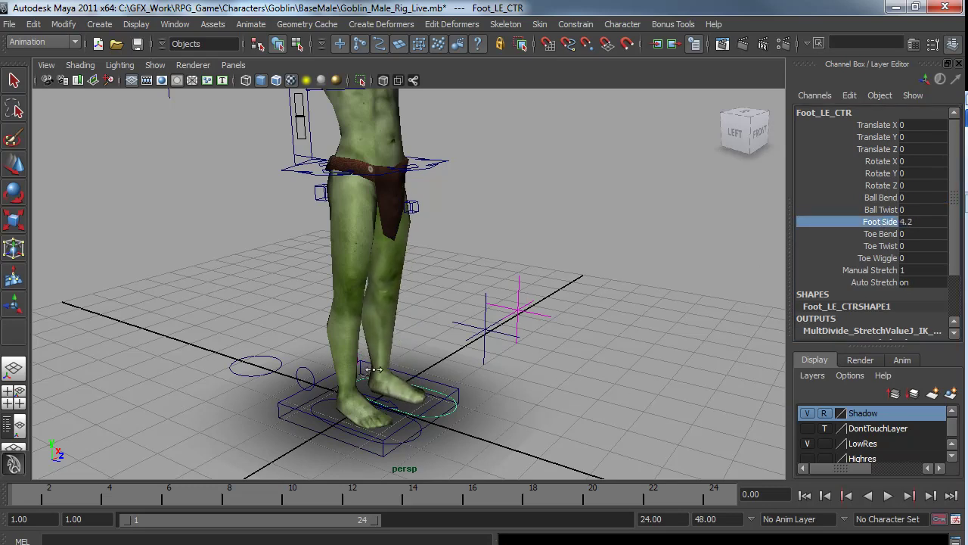
click(885, 236)
middle_drag(493, 320, 512, 277)
key(ctrl+z)
Try the left foot's Toe Twist attribute, undo it, and test Toe Wiggle at about 25.4
click(882, 248)
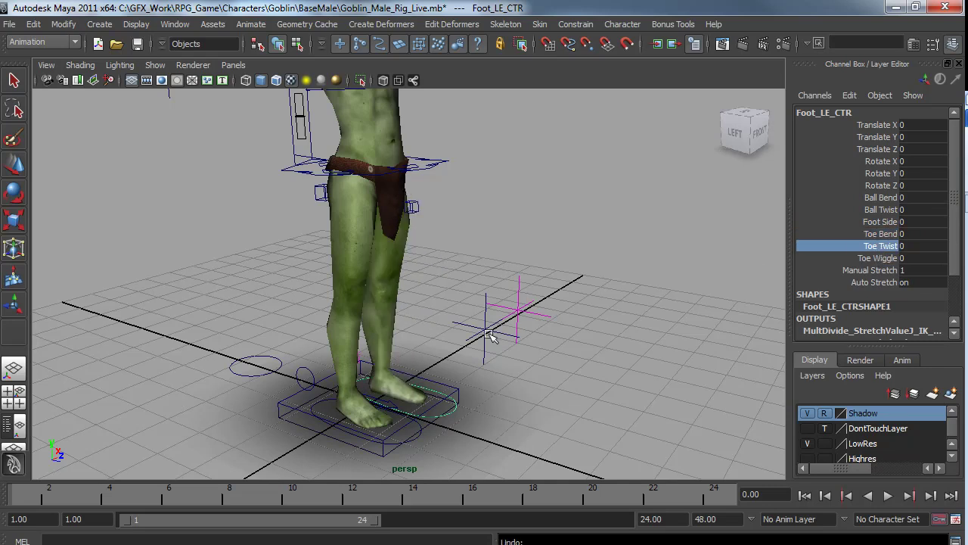
middle_drag(488, 333, 386, 340)
key(ctrl+z)
click(880, 259)
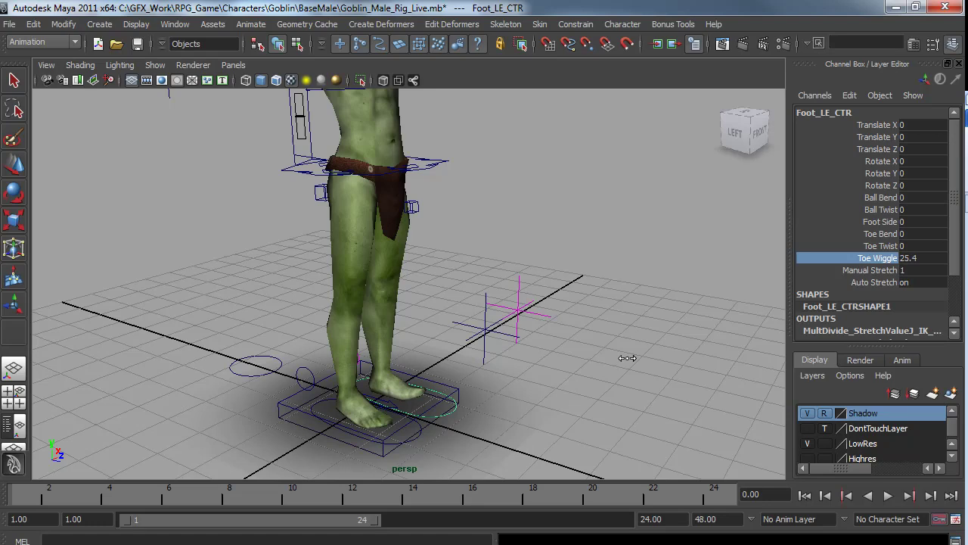
Turn on FK Visibility for the FootSwitch_LE control and set its IK FK Switch to 1
alt+drag(422, 365, 351, 373)
click(342, 369)
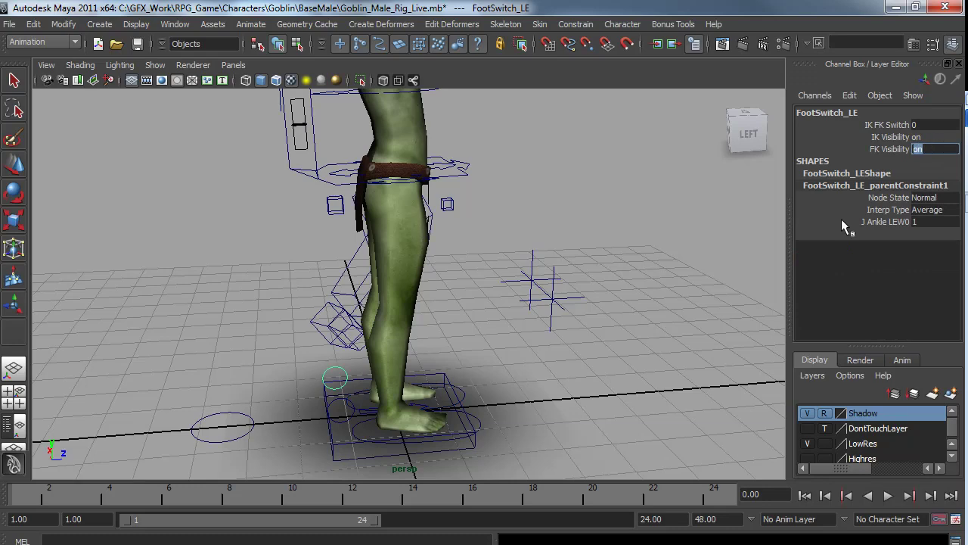
alt+drag(497, 297, 394, 295)
click(904, 126)
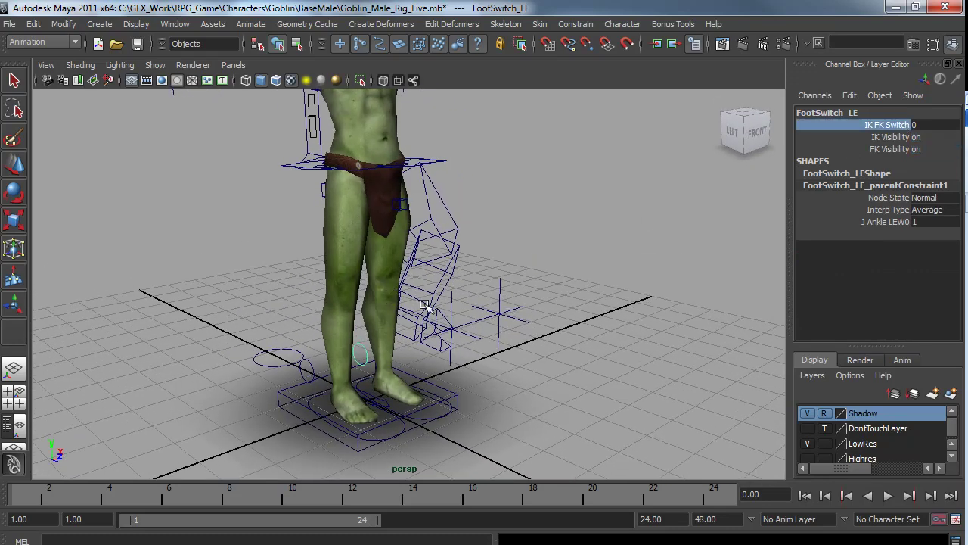
middle_drag(423, 306, 475, 311)
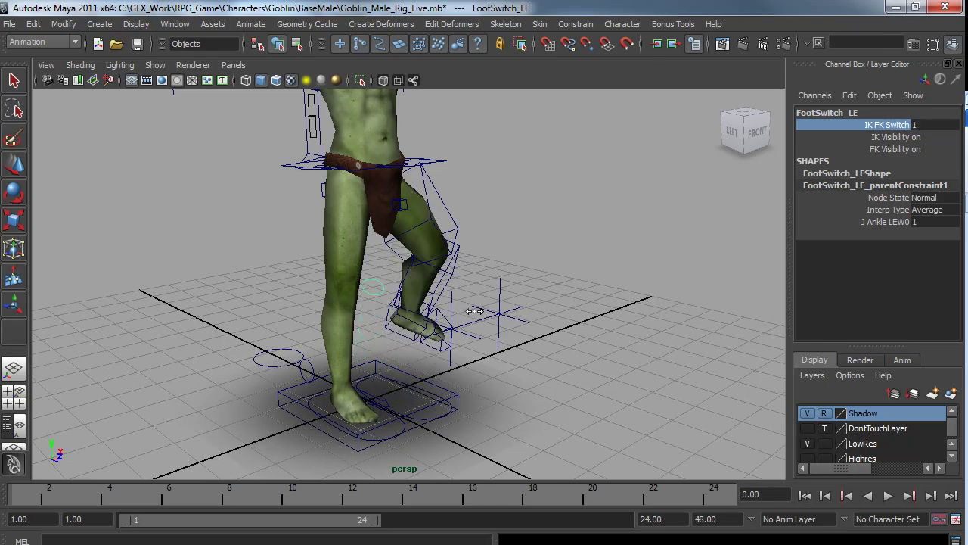
Rotate the left leg freely from the hip with the FK_Hip_LE_CTR control
click(460, 226)
alt+drag(558, 298, 478, 290)
key(e)
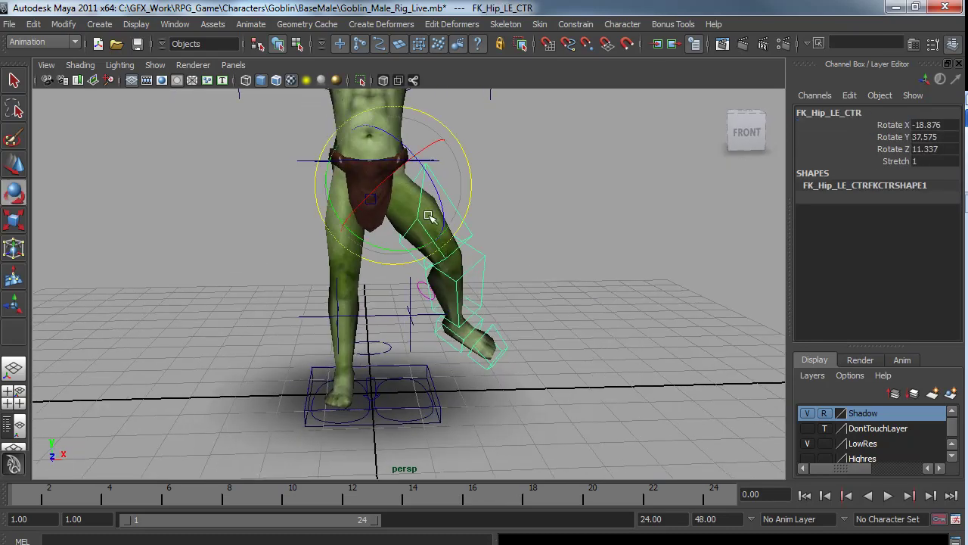
mouse_move(432, 217)
mouse_down()
mouse_move(397, 222)
mouse_move(393, 184)
mouse_move(436, 219)
mouse_up()
Rotate the left FK knee control to about -2.9 on Z and the FK ankle control to about 8.8, -3.8, -7.1
click(480, 282)
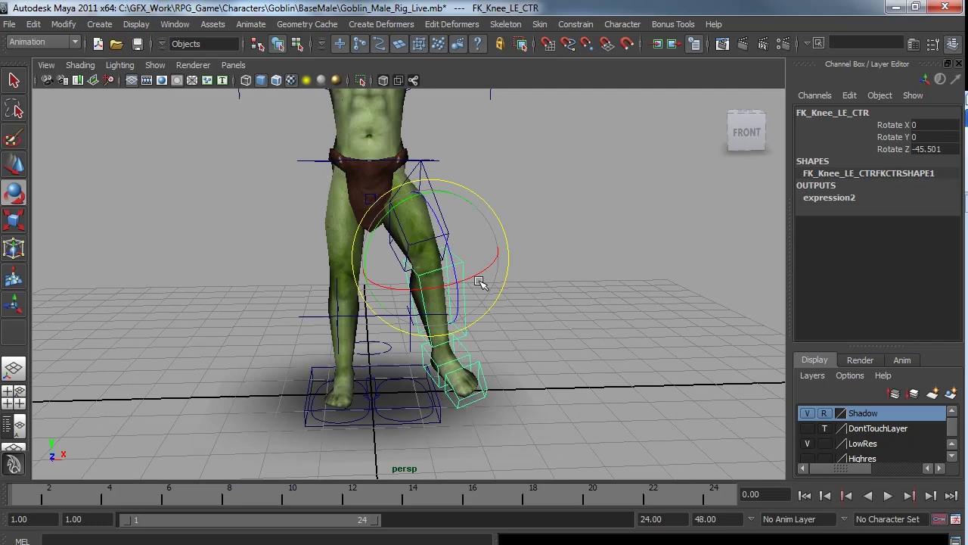
drag(455, 263, 550, 307)
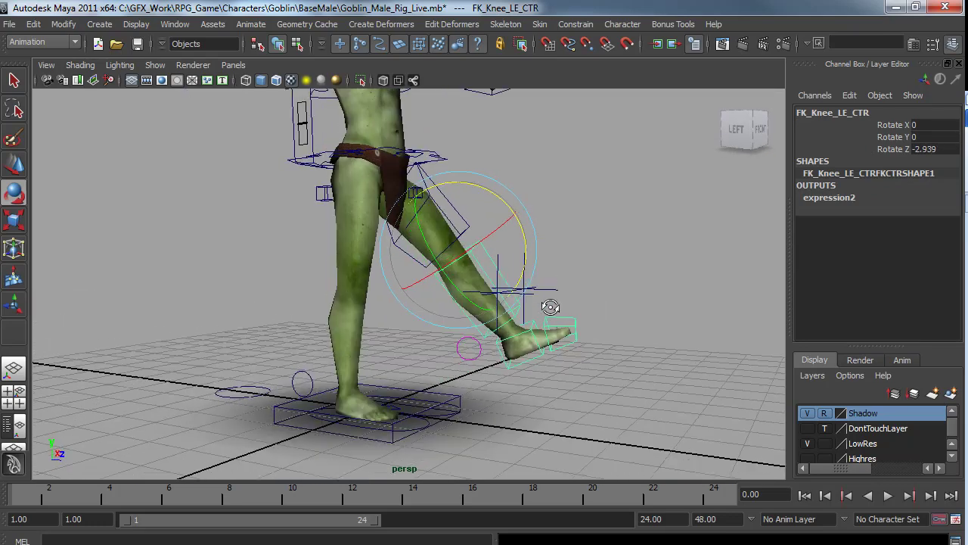
click(500, 357)
drag(511, 277, 490, 260)
key(q)
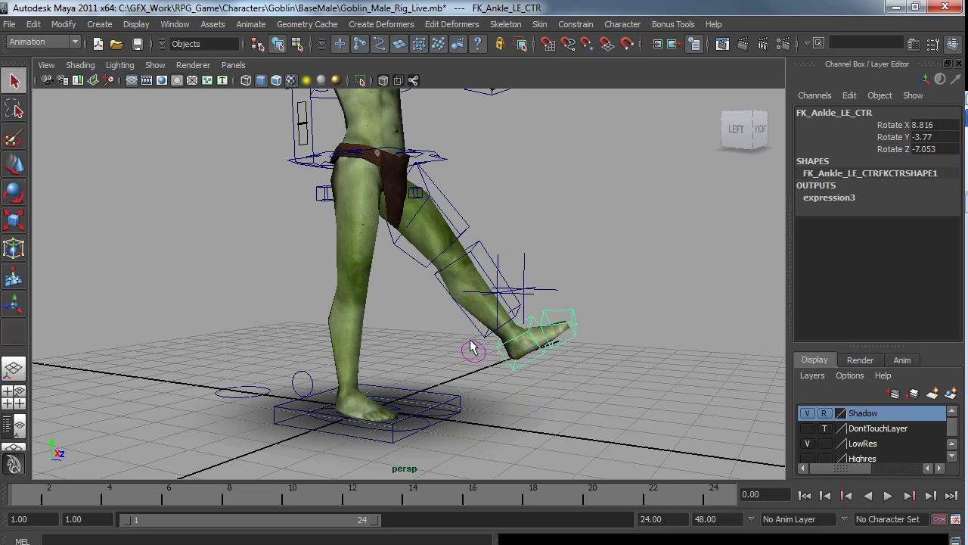
Set the FootSwitch_LE control's IK FK Switch to 0 and turn its FK Visibility off
click(473, 351)
click(889, 125)
middle_drag(564, 321, 547, 318)
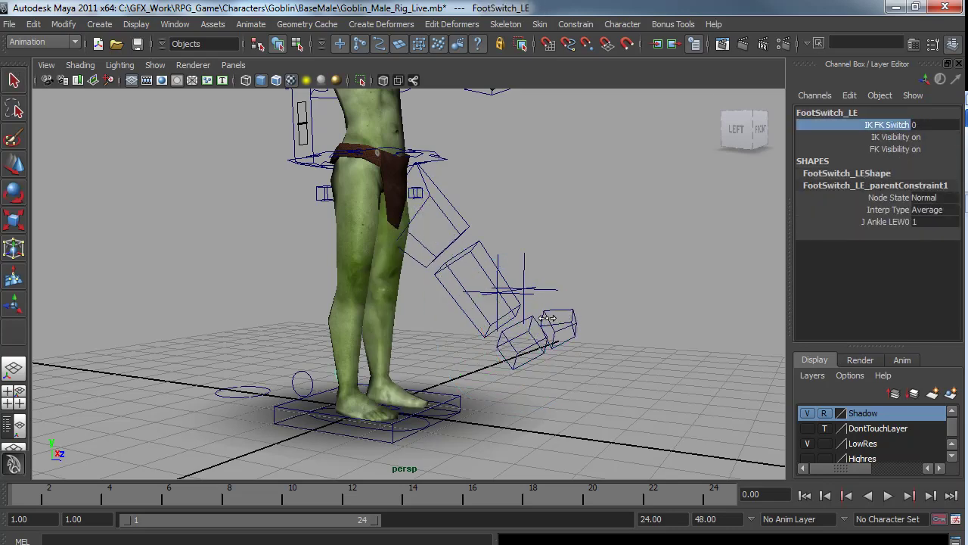
alt+drag(294, 358, 349, 362)
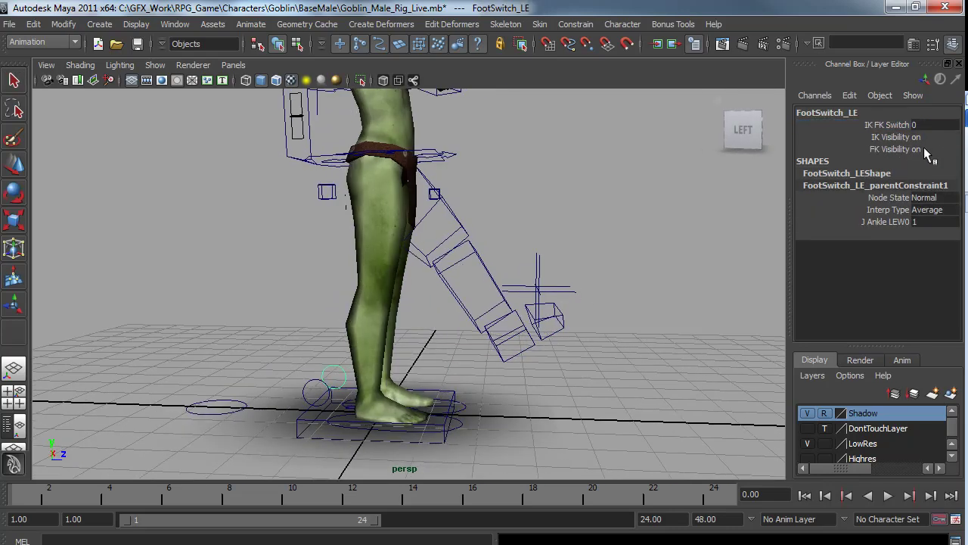
text(0)
key(Return)
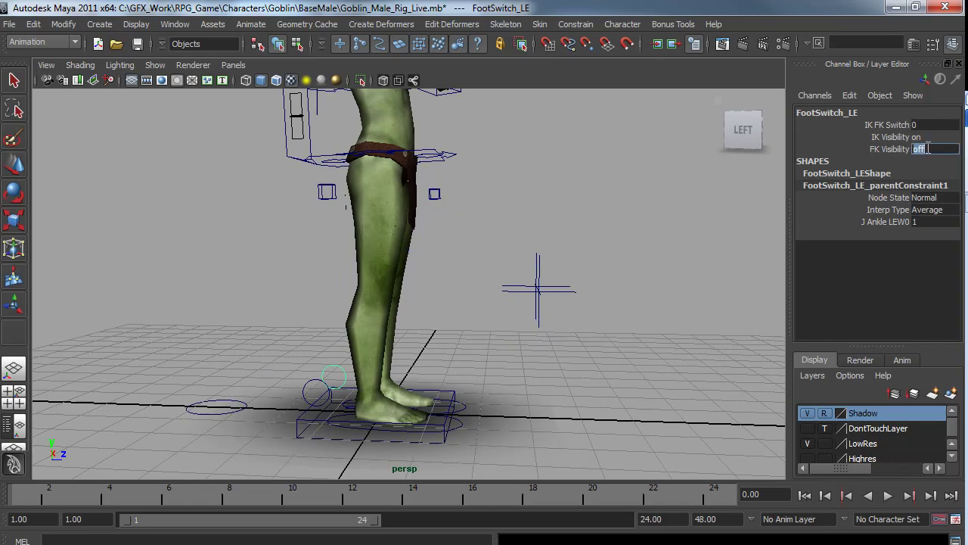
Rotate the left FK elbow control to about 4.7, -45.7, -6.2 and the left FK wrist control to about -35, 15, 29.9
alt+drag(585, 285, 434, 310)
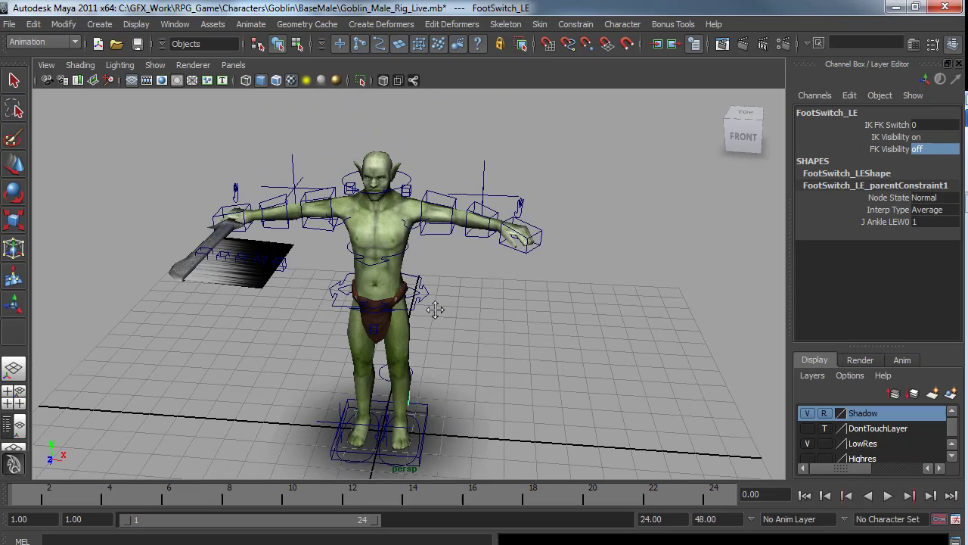
alt+middle_drag(434, 309, 446, 346)
alt+right_drag(439, 316, 510, 328)
alt+middle_drag(476, 268, 470, 276)
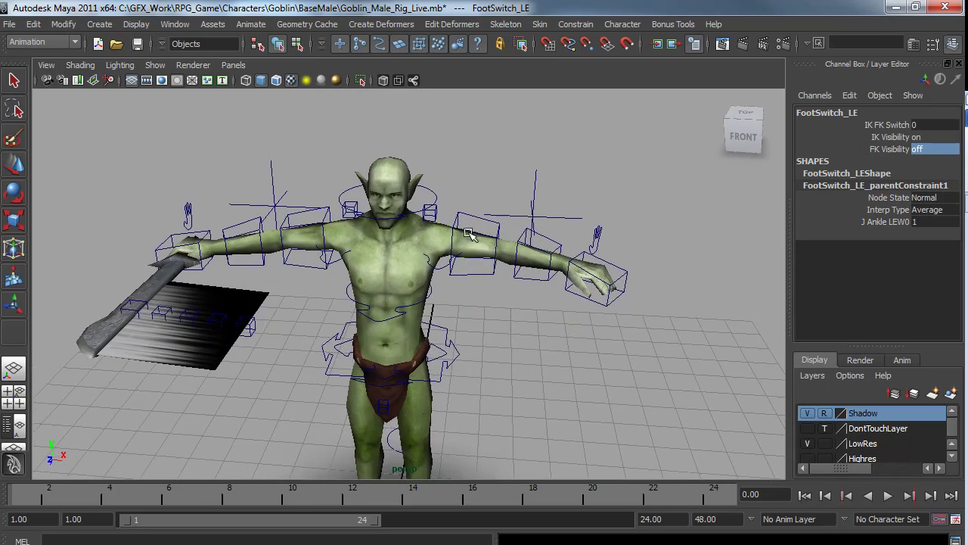
drag(468, 192, 504, 236)
key(e)
click(546, 281)
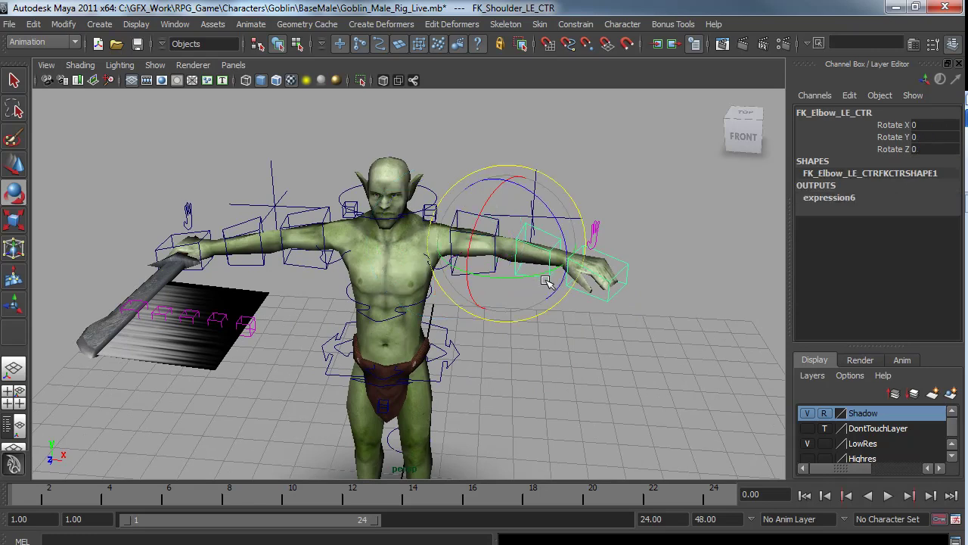
drag(542, 270, 500, 287)
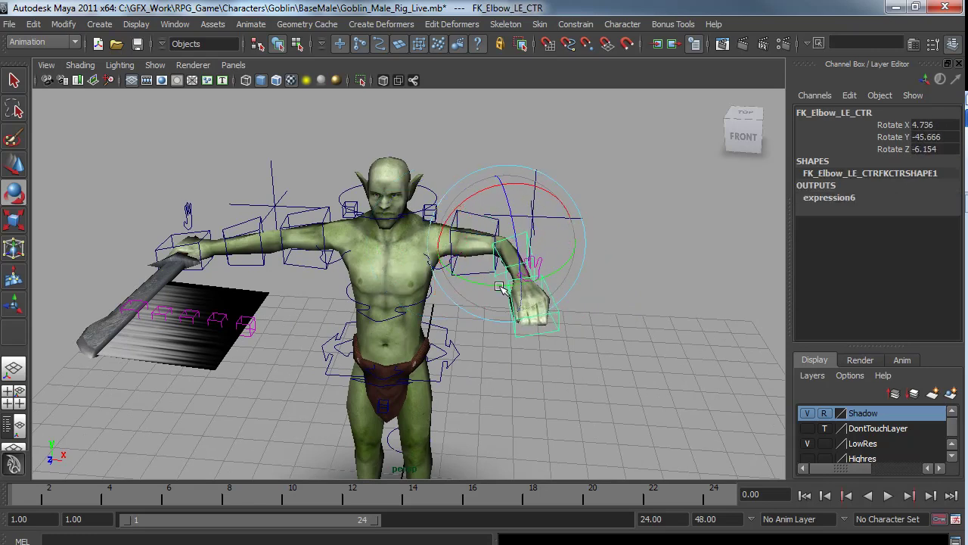
click(560, 329)
drag(559, 327, 546, 250)
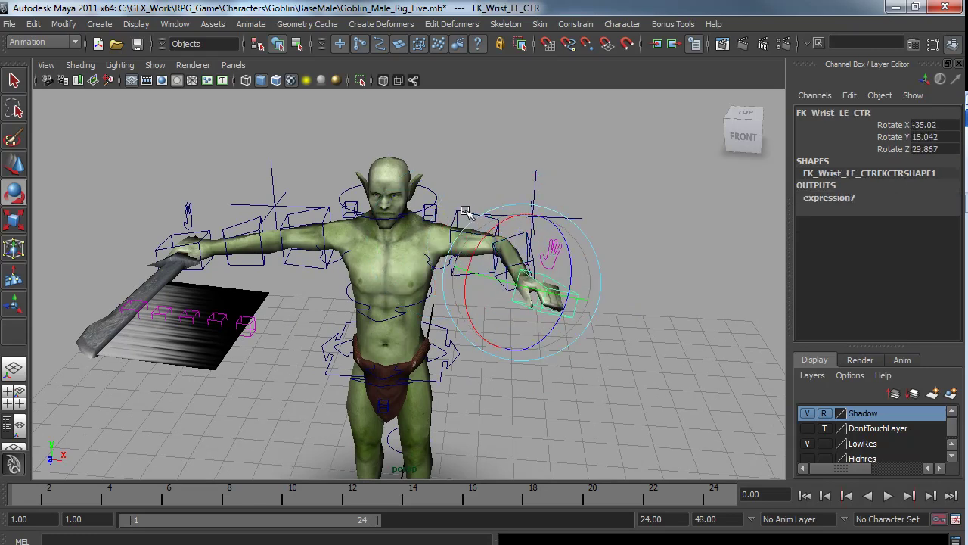
Try a free rotation of the left clavicle control J_Clav_LE and undo it
click(433, 217)
mouse_move(443, 224)
mouse_down()
mouse_move(450, 233)
mouse_move(451, 221)
mouse_up()
key(ctrl+z)
key(q)
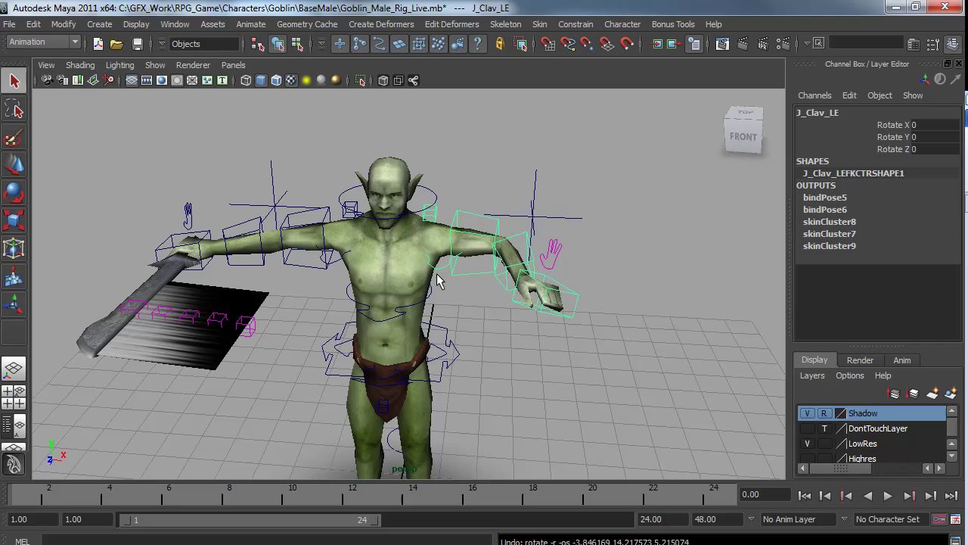
Swing the right arm forward by rotating Orbit_RI to about 28.6 on Y, and undo that rotation
click(355, 276)
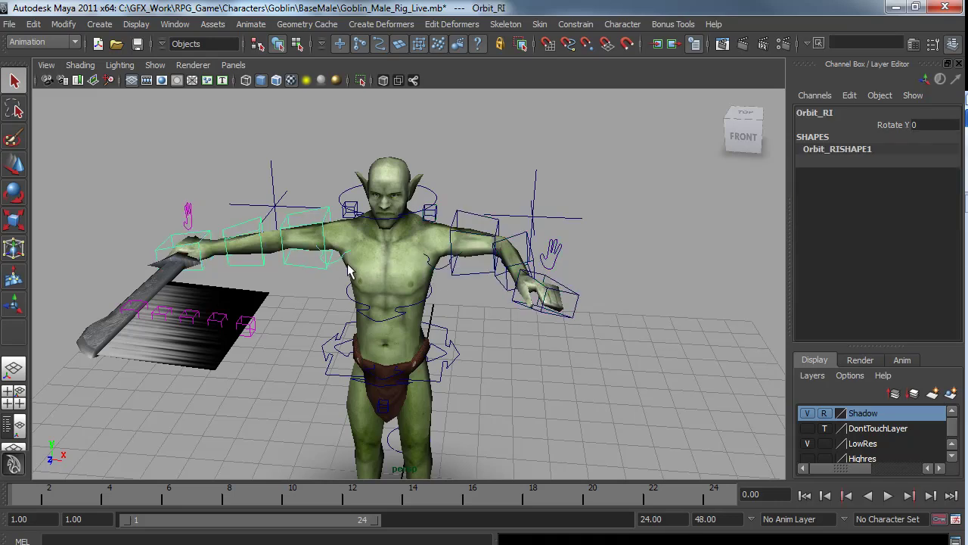
key(e)
drag(398, 253, 463, 255)
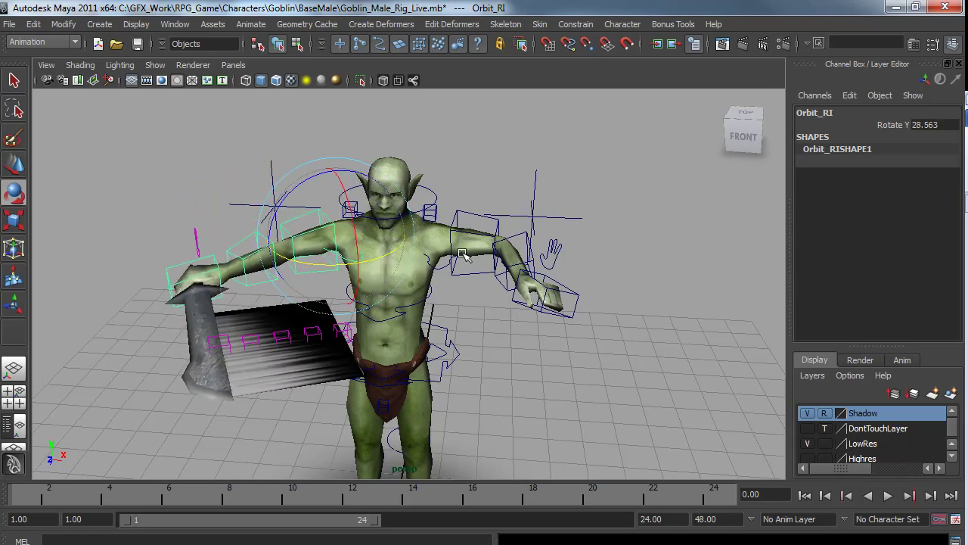
key(ctrl+z)
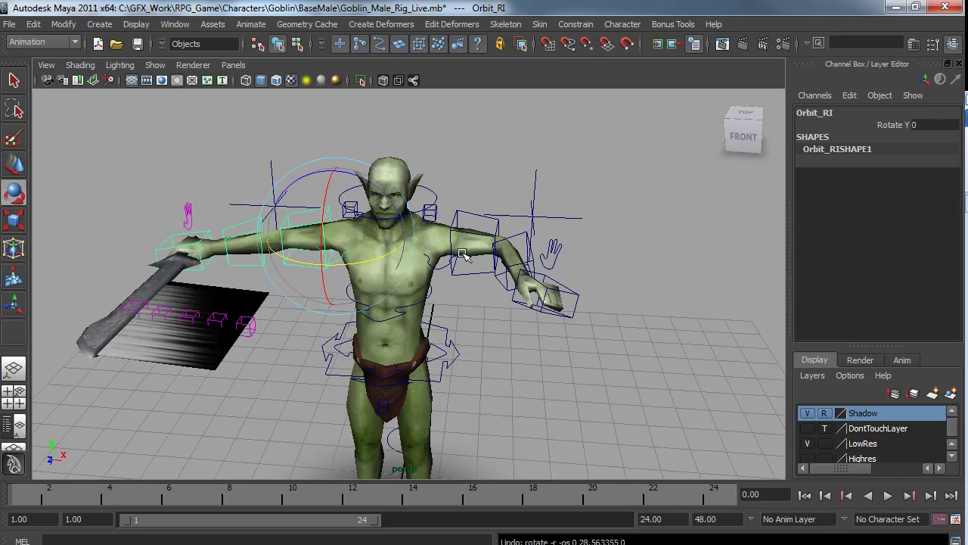
Rotate the Head_CTR control freely in several directions, ending at about 1.9, -1.4, -4.8 on X, Y and Z
click(436, 199)
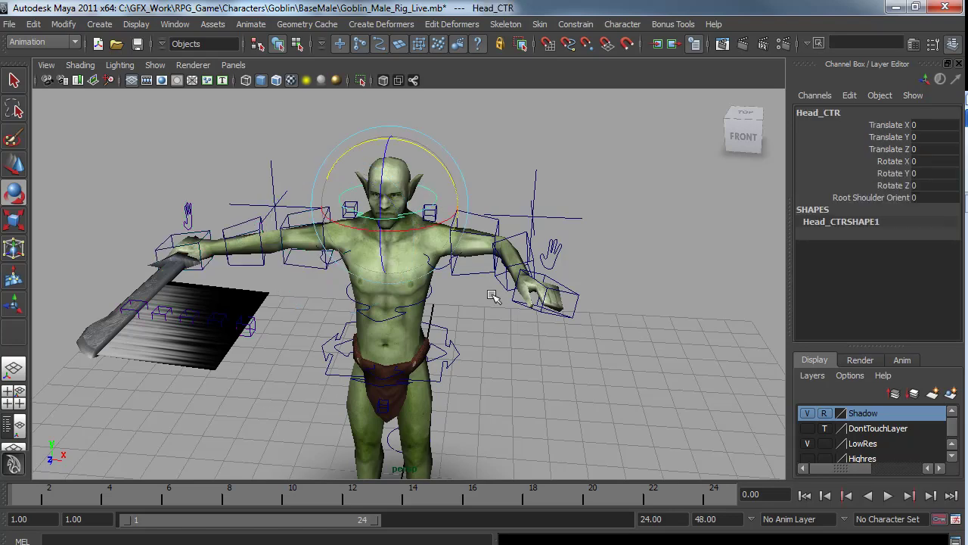
alt+drag(492, 298, 452, 302)
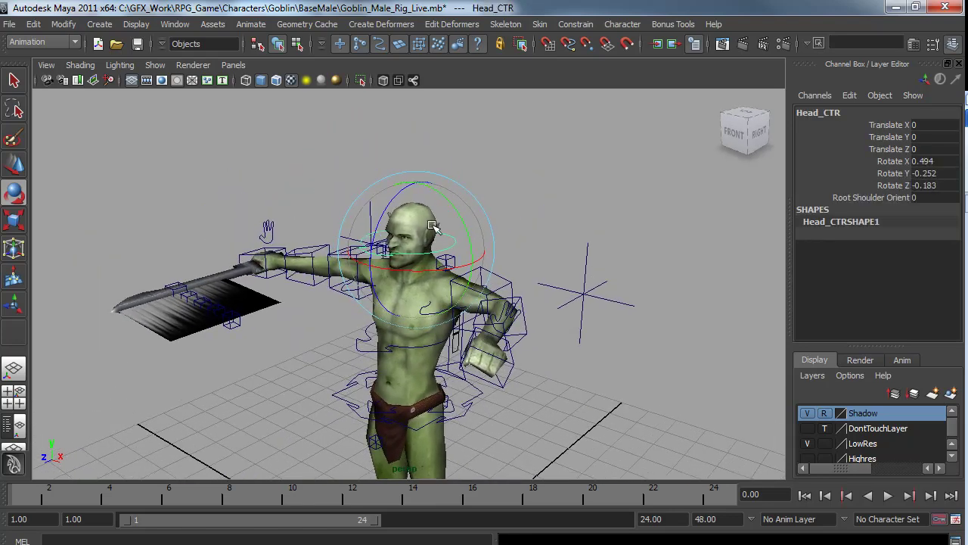
drag(432, 226, 414, 252)
key(w)
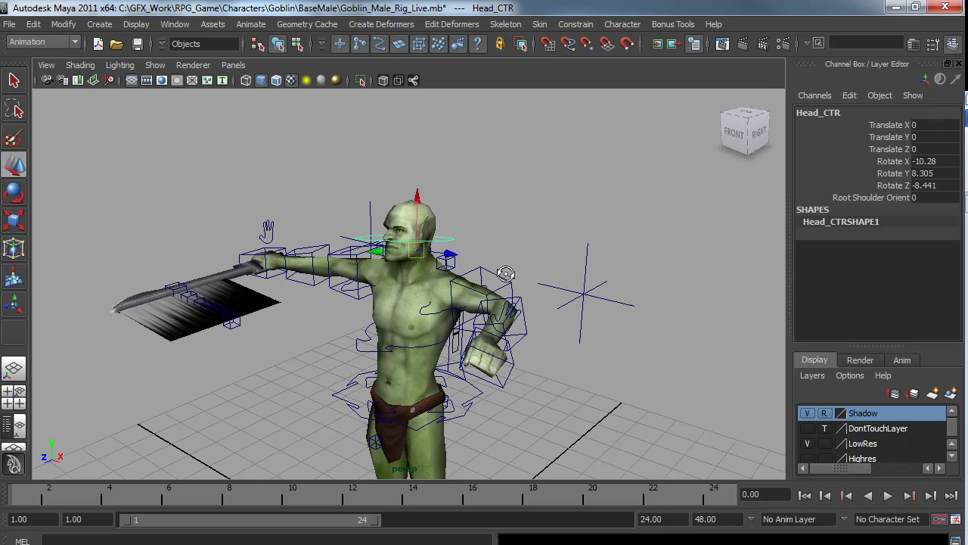
alt+drag(506, 274, 567, 271)
key(e)
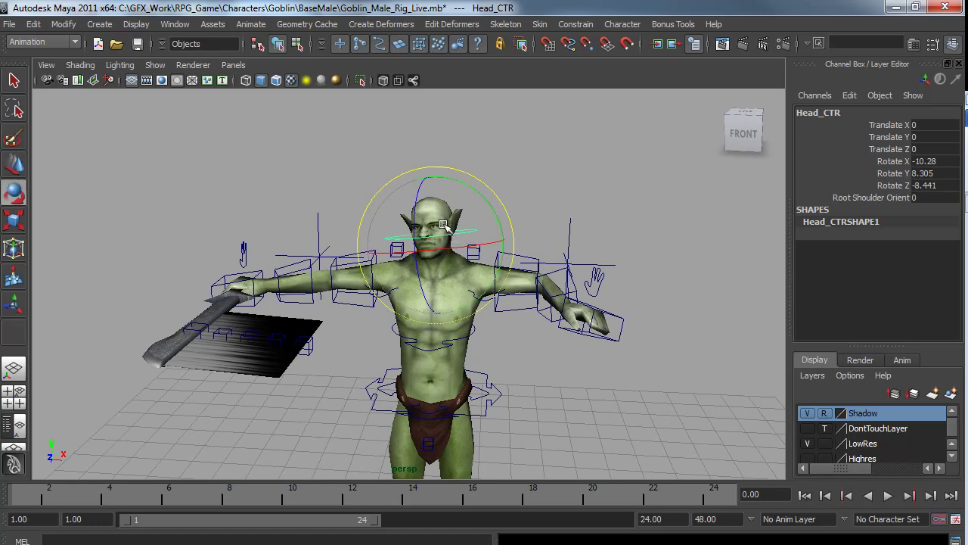
mouse_move(522, 279)
alt+mouse_down()
mouse_move(556, 261)
mouse_move(526, 267)
alt+mouse_up()
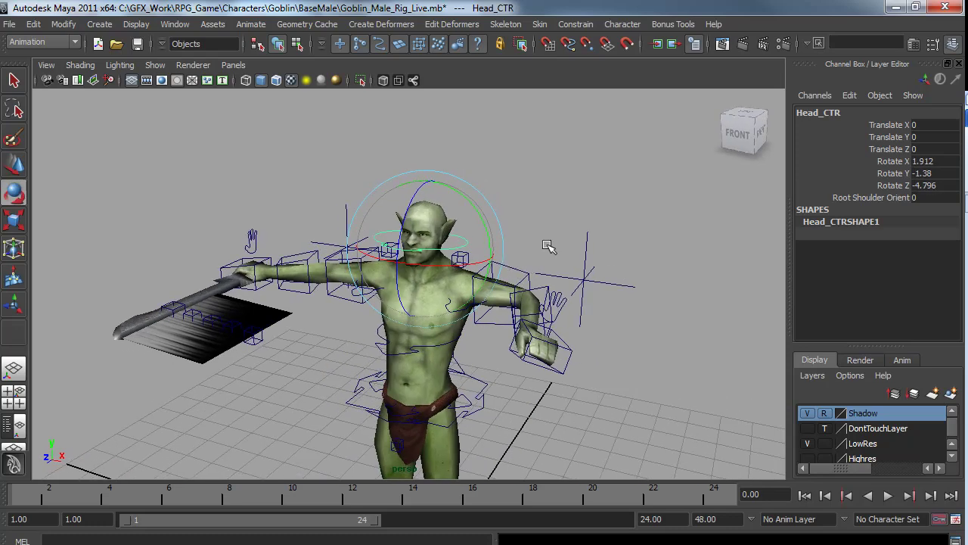
Set Head_CTR's Root Shoulder Orient to 1 and rotate Shoulder_CTR to about 4.3, -5.4, 0.5 on X, Y and Z
click(377, 335)
mouse_move(443, 303)
mouse_down()
mouse_move(416, 318)
mouse_move(456, 350)
mouse_move(439, 302)
mouse_move(454, 320)
mouse_move(427, 316)
mouse_move(445, 322)
mouse_move(452, 309)
mouse_up()
click(469, 239)
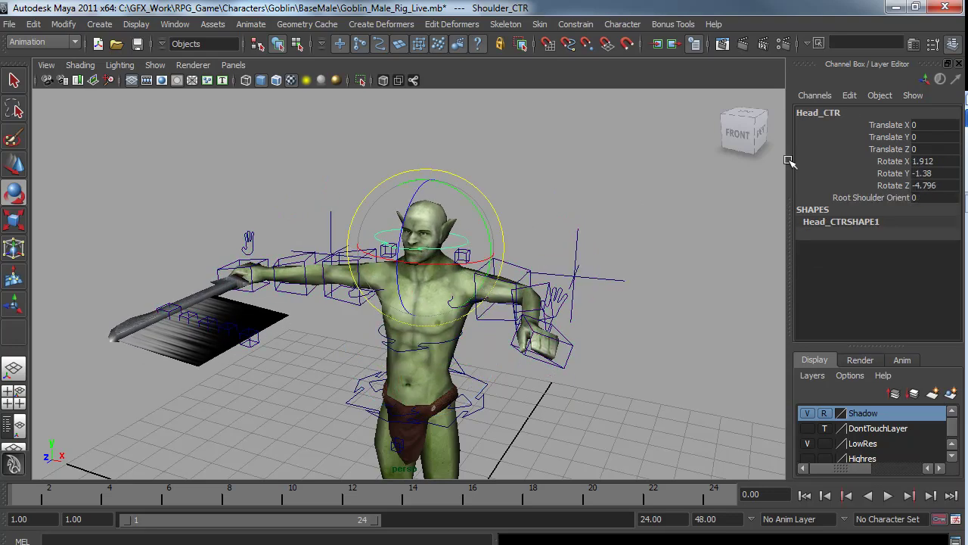
click(870, 197)
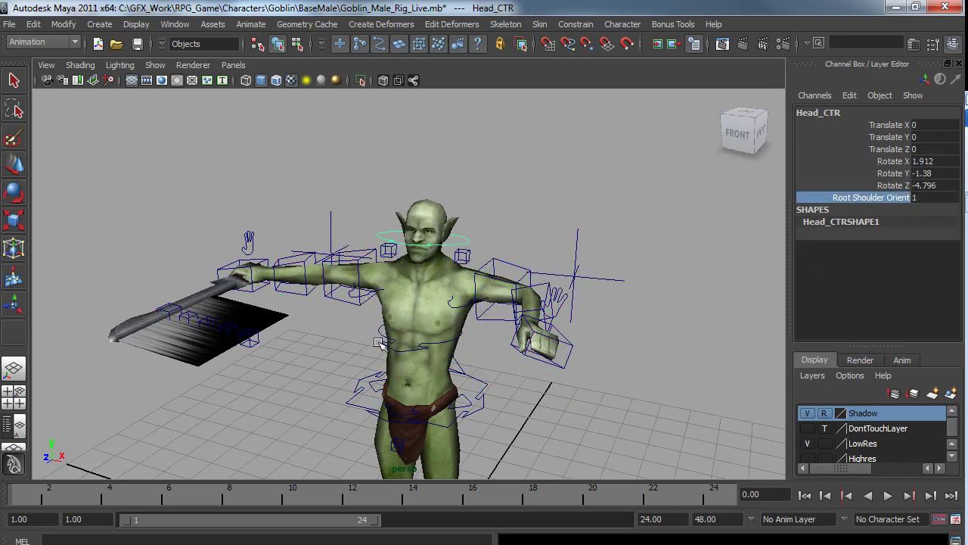
click(437, 309)
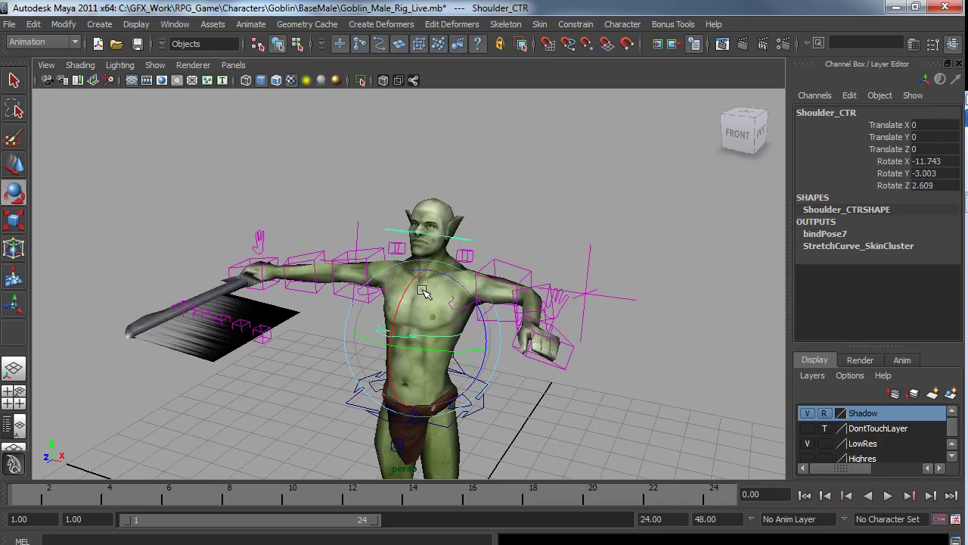
drag(423, 292, 415, 307)
Swing the front loincloth control Cloth_FR_CTR outward on Z and undo the rotation
alt+middle_drag(457, 379, 482, 195)
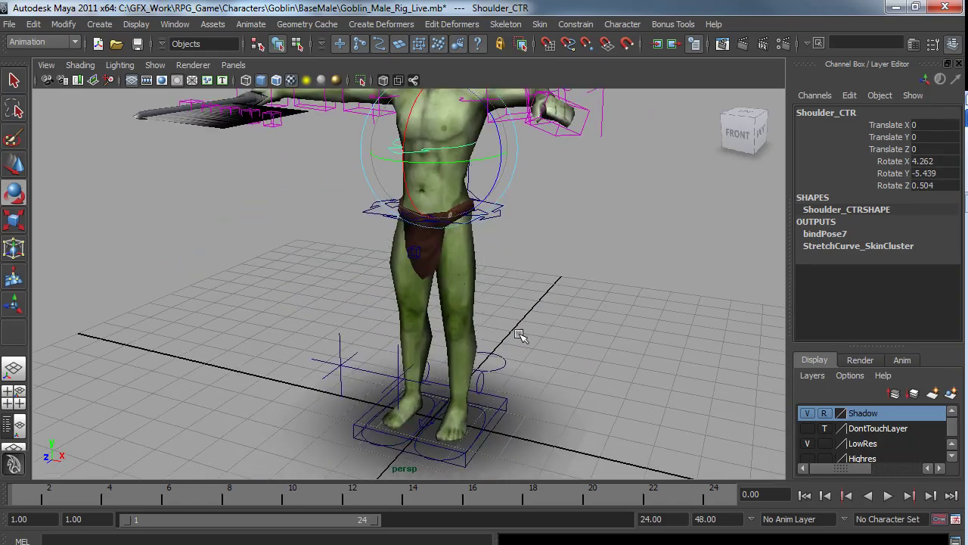
alt+drag(520, 335, 408, 323)
click(406, 226)
alt+drag(406, 226, 406, 255)
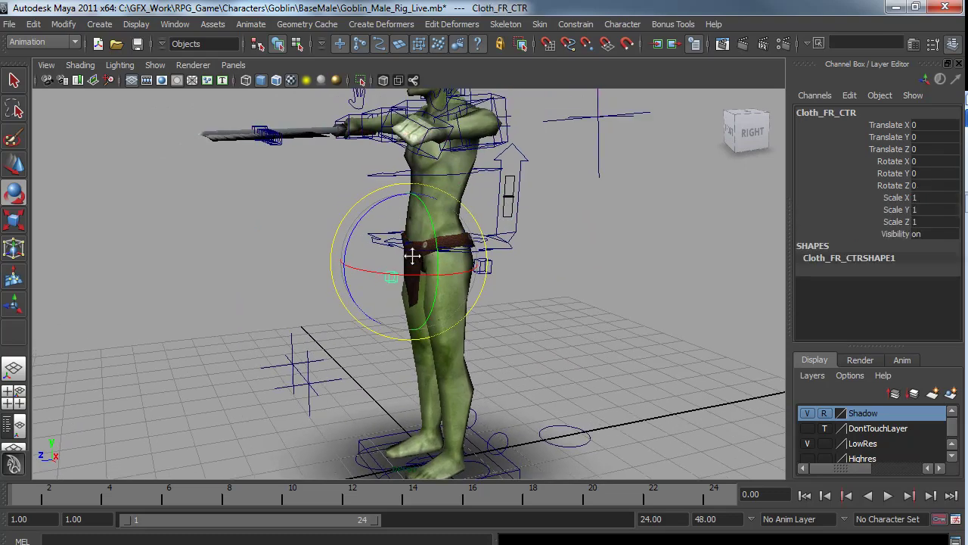
drag(371, 212, 436, 191)
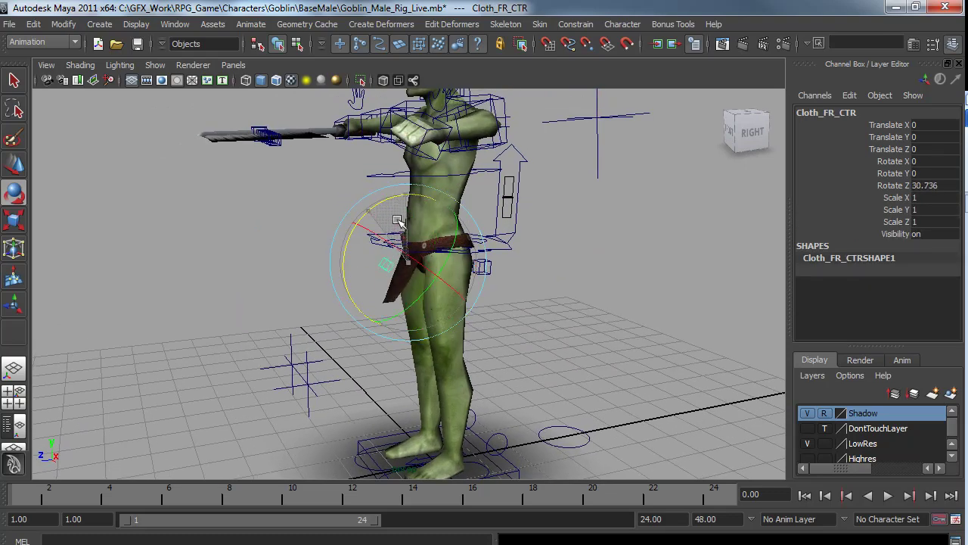
key(ctrl+z)
Rotate the rear loincloth control Cloth_BA_CTR to about 7.4, 3.5, -13.9 on X, Y and Z
alt+drag(540, 303, 534, 302)
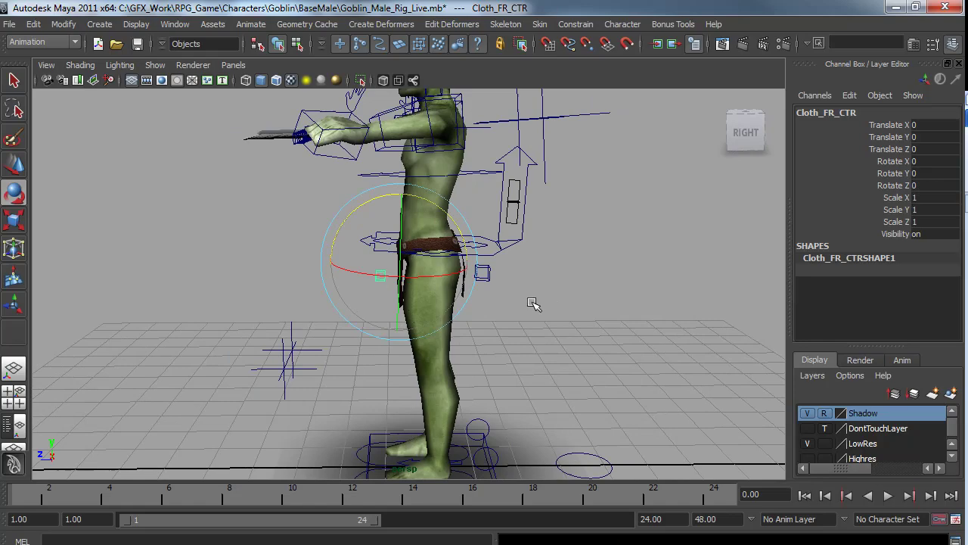
click(534, 302)
click(482, 272)
drag(505, 237, 485, 213)
alt+drag(571, 294, 434, 294)
drag(408, 278, 436, 273)
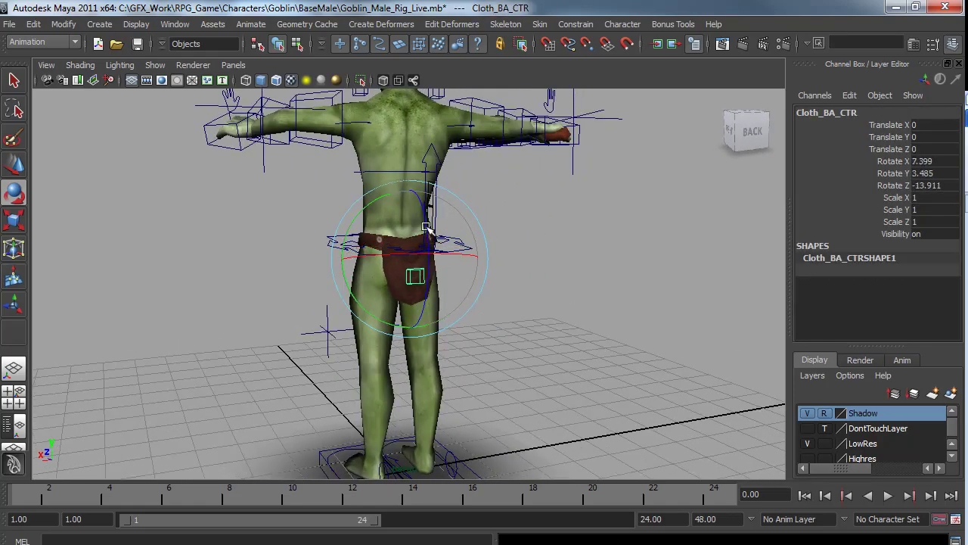
Lower the body with the MainRoot control, moving it to about -0.14, -0.68, 0.09 on X, Y and Z
alt+drag(427, 227, 660, 354)
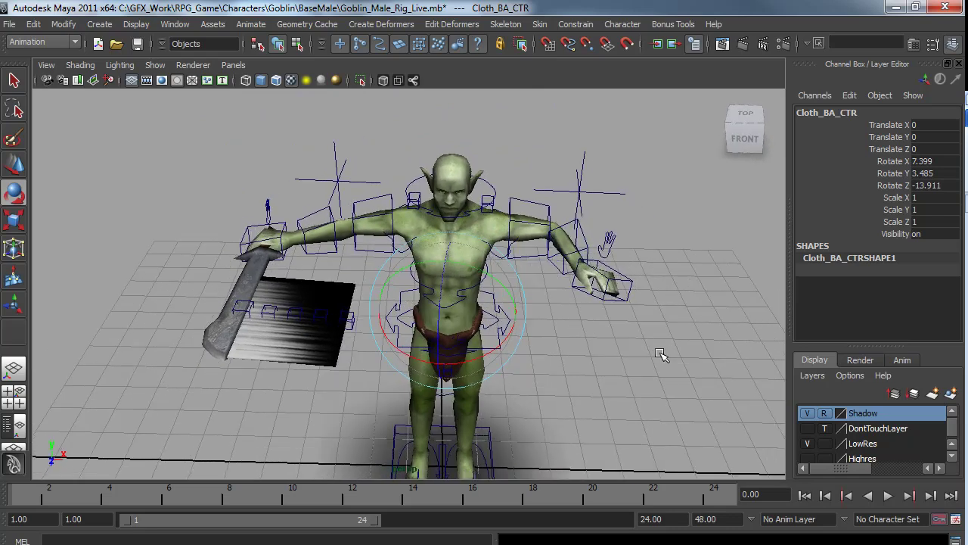
alt+drag(546, 364, 527, 281)
key(q)
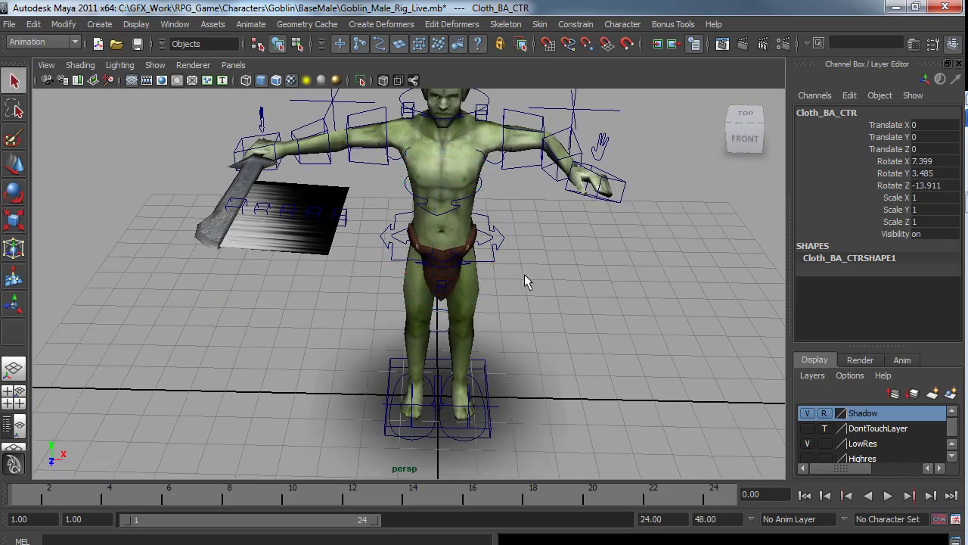
click(499, 253)
key(w)
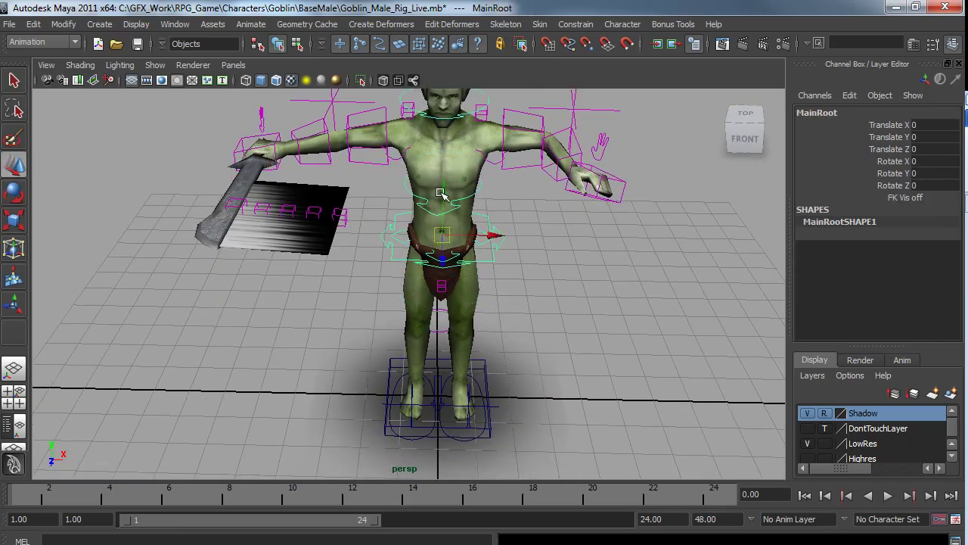
drag(441, 194, 437, 219)
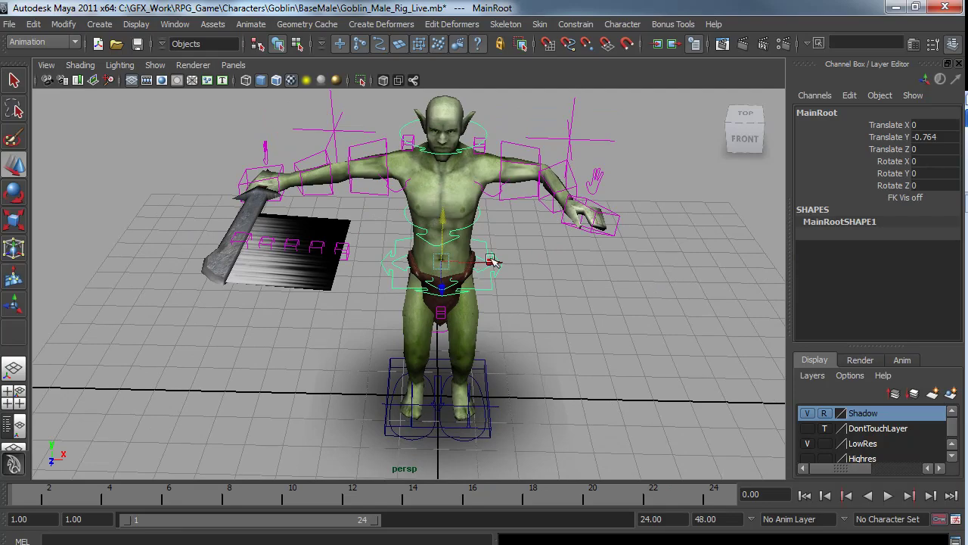
drag(491, 261, 492, 283)
key(ctrl+z)
alt+drag(530, 330, 450, 320)
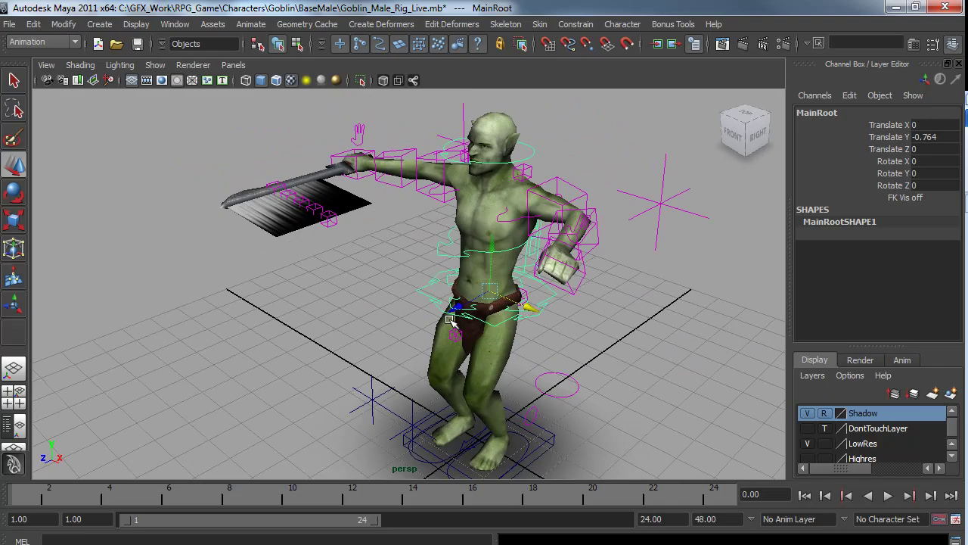
mouse_move(490, 291)
mouse_down()
mouse_move(480, 292)
mouse_move(506, 288)
mouse_move(483, 286)
mouse_up()
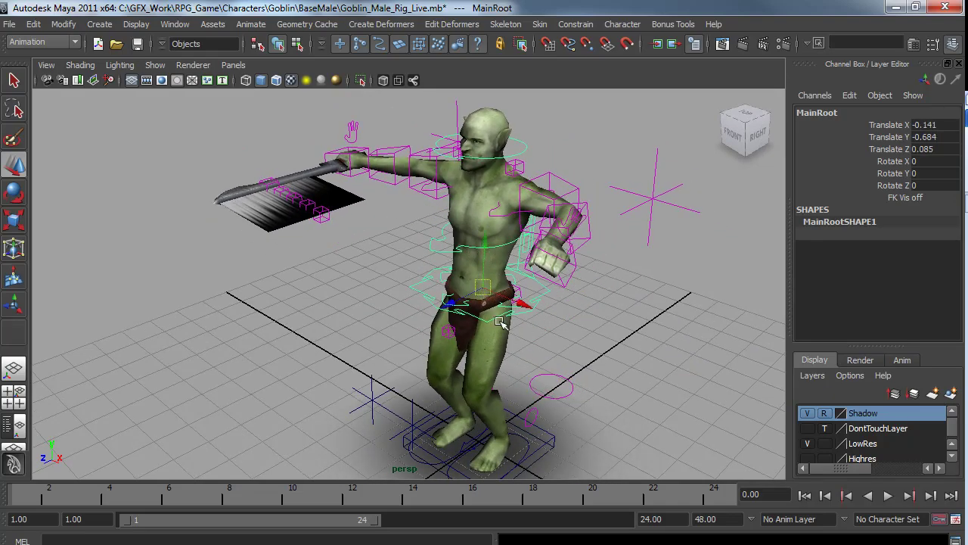
Lower the MainRoot control a little further and shift the J_Shadow control to about 0.04 on X
alt+middle_drag(558, 356, 532, 296)
alt+right_drag(532, 296, 510, 295)
alt+drag(510, 296, 504, 300)
mouse_move(472, 234)
mouse_down()
mouse_move(448, 230)
mouse_move(503, 262)
mouse_move(433, 225)
mouse_move(475, 251)
mouse_up()
mouse_move(533, 312)
mouse_down()
mouse_move(589, 333)
mouse_move(528, 316)
mouse_up()
mouse_move(480, 379)
mouse_down()
mouse_move(541, 408)
mouse_move(411, 332)
mouse_move(482, 379)
mouse_up()
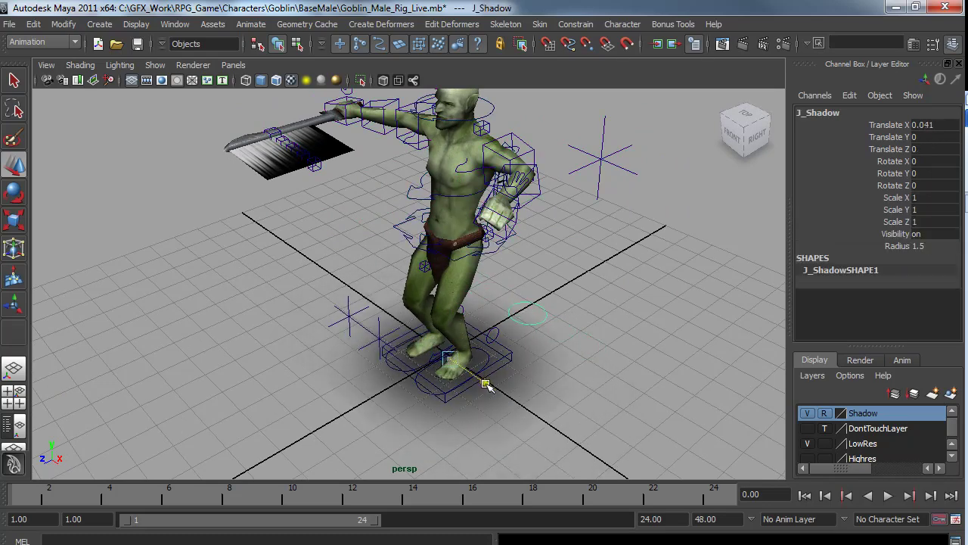
Go through the blade trail controls beside the weapon and move BladeTrail_05_CTR to about -0.215 on Z
alt+middle_drag(396, 245, 421, 317)
alt+drag(345, 283, 396, 299)
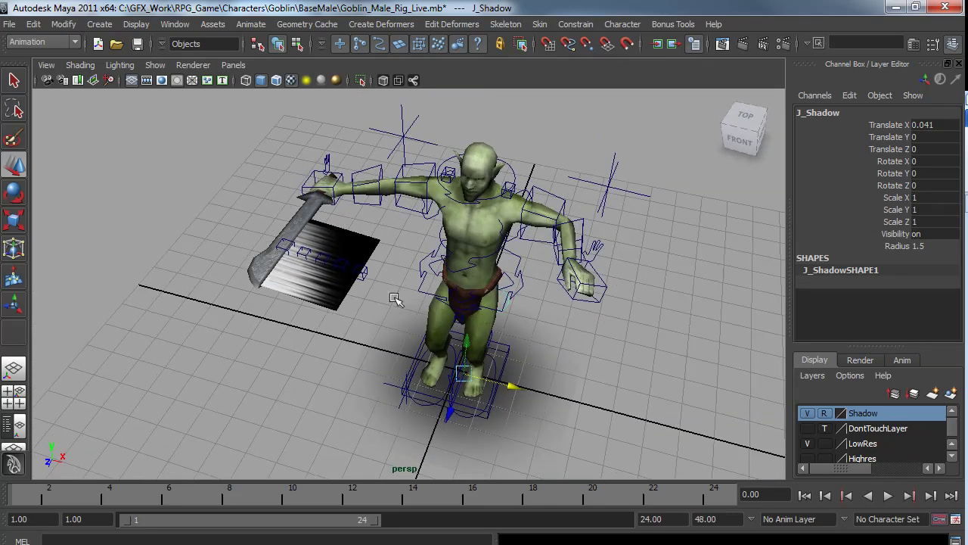
alt+right_drag(350, 282, 422, 298)
alt+middle_drag(391, 259, 409, 293)
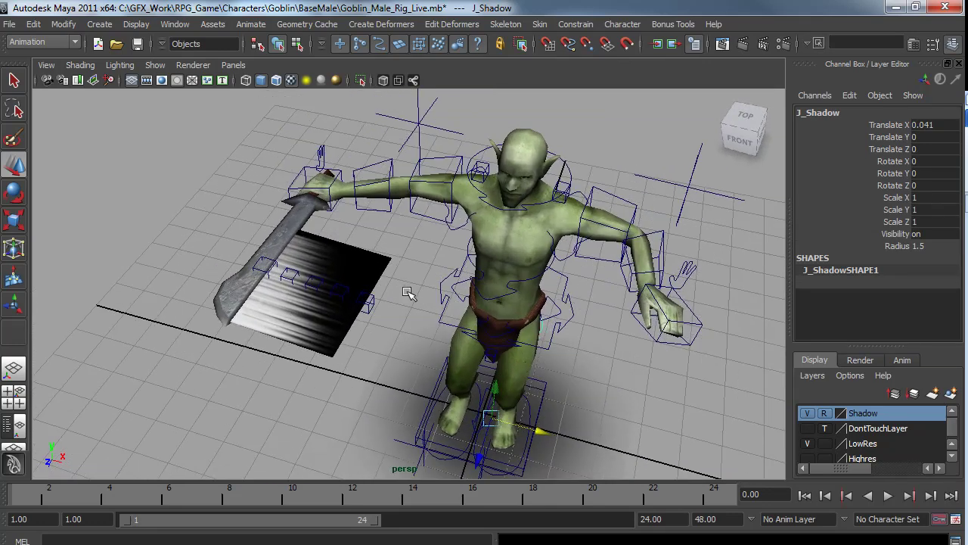
click(292, 273)
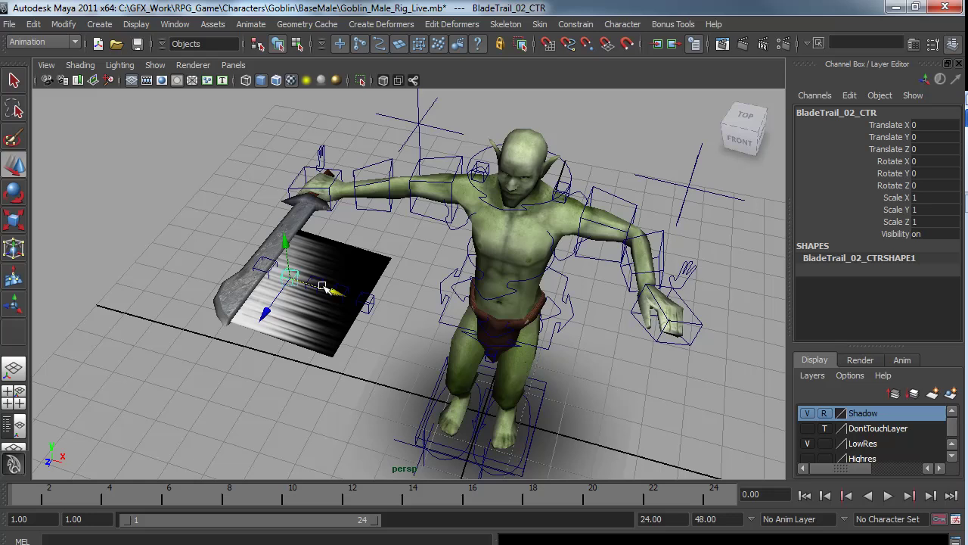
key(q)
click(315, 281)
click(341, 294)
click(368, 303)
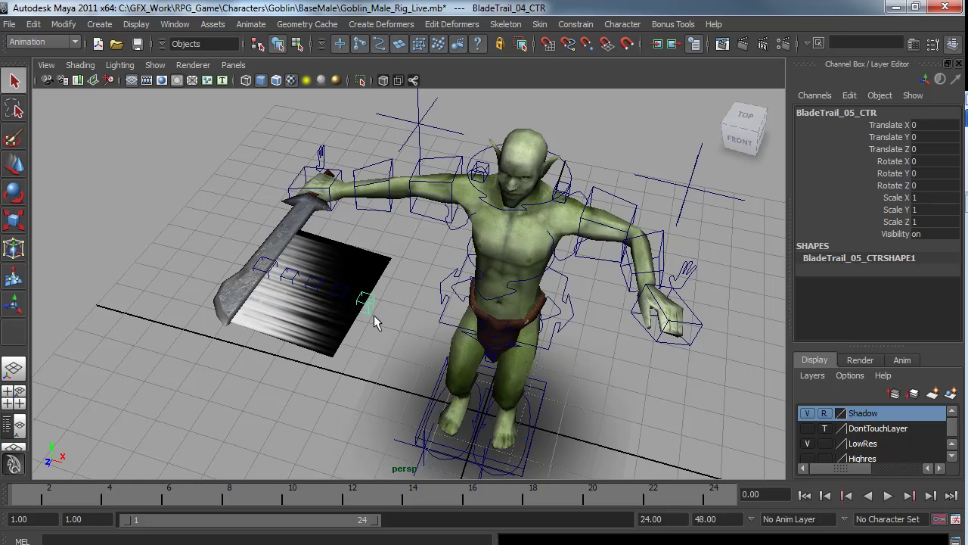
key(w)
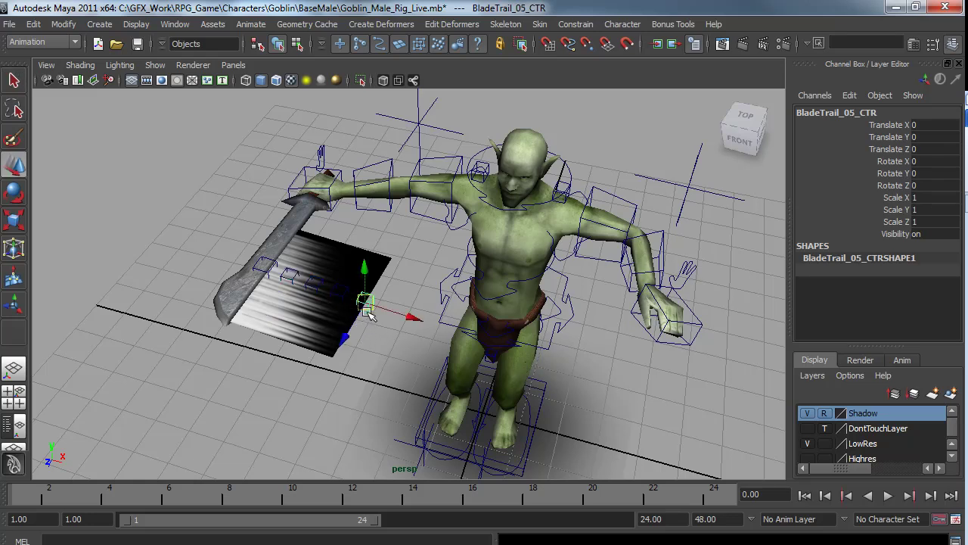
mouse_move(347, 337)
mouse_down()
mouse_move(358, 320)
mouse_move(351, 329)
mouse_up()
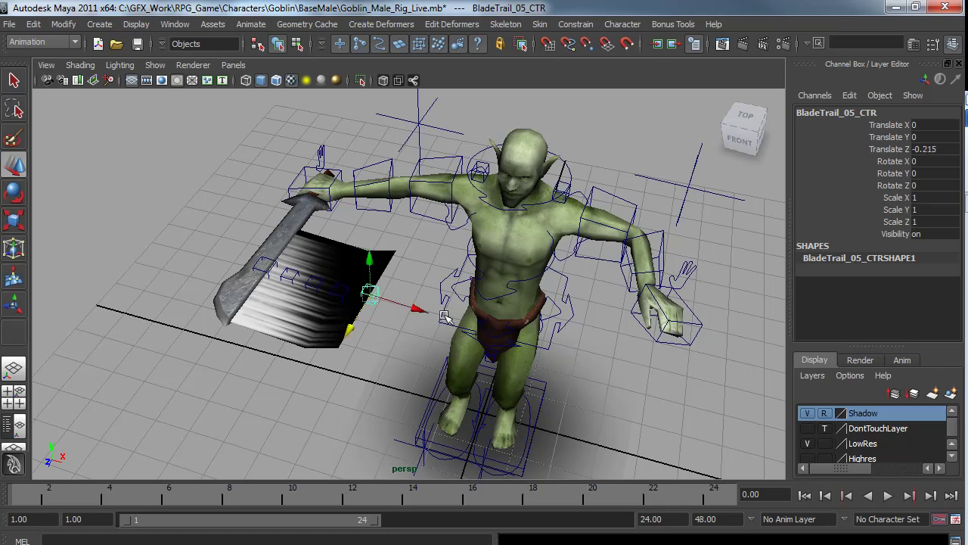
Reshape the blade trail by moving its BladeTrail control boxes, extending the outer end and bending the middle sections down
drag(424, 314, 456, 323)
click(341, 293)
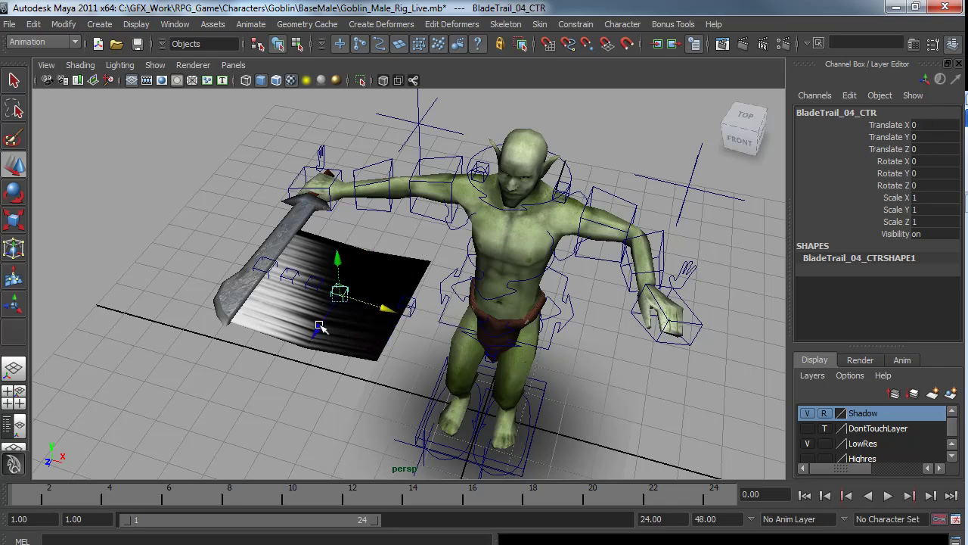
click(315, 293)
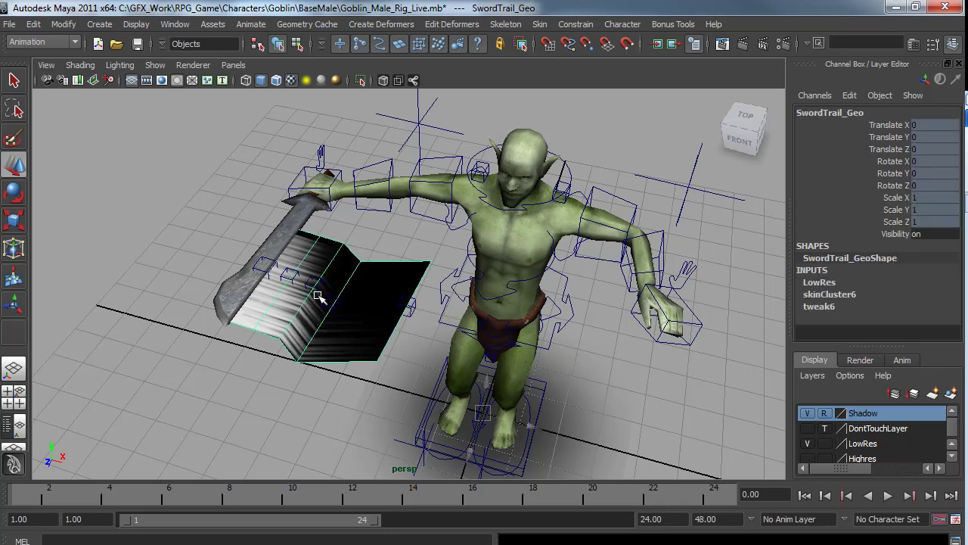
click(316, 287)
drag(293, 317, 259, 319)
click(292, 279)
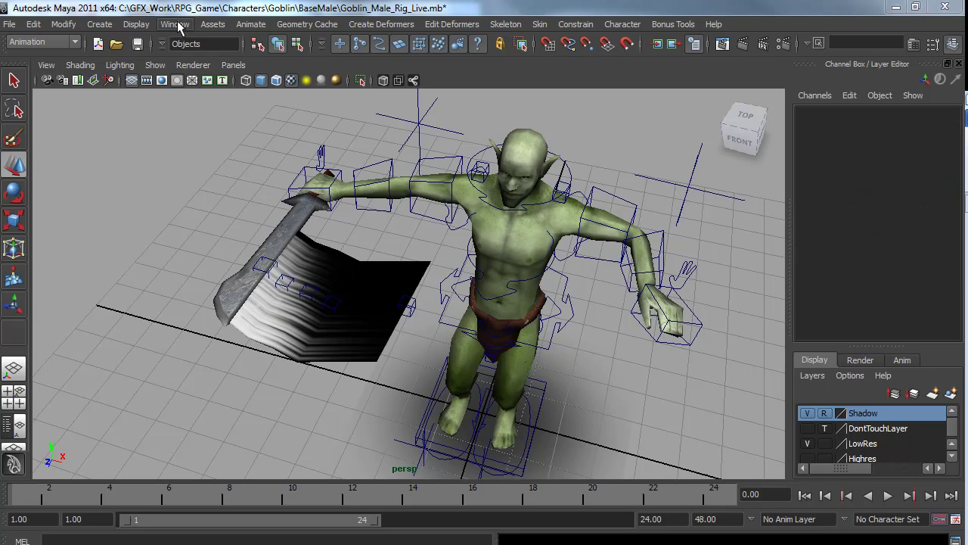
Examine the live rig's full node hierarchy in the Hypergraph, from the joint chains up to the top-level groups
click(175, 24)
click(220, 151)
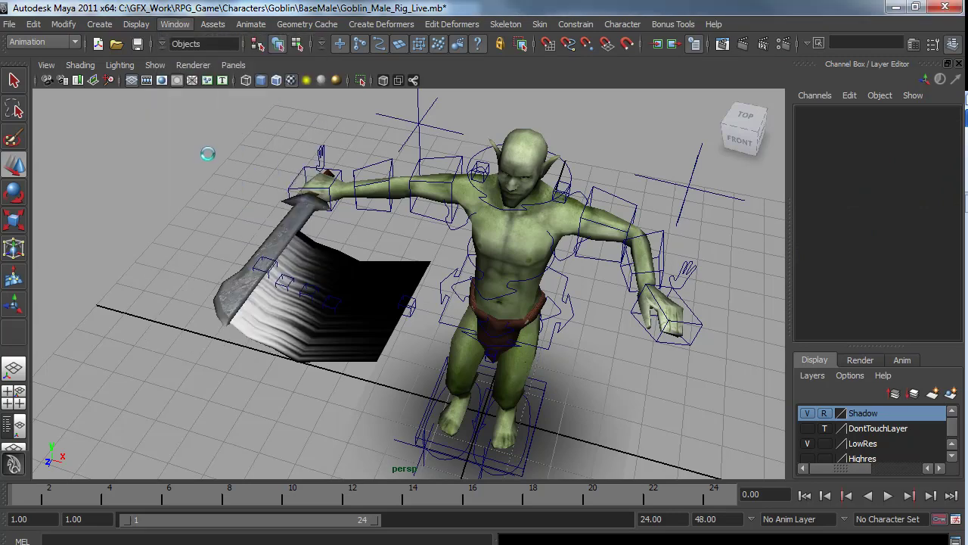
alt+middle_drag(451, 392, 441, 230)
alt+middle_drag(467, 426, 470, 328)
alt+right_drag(292, 320, 600, 367)
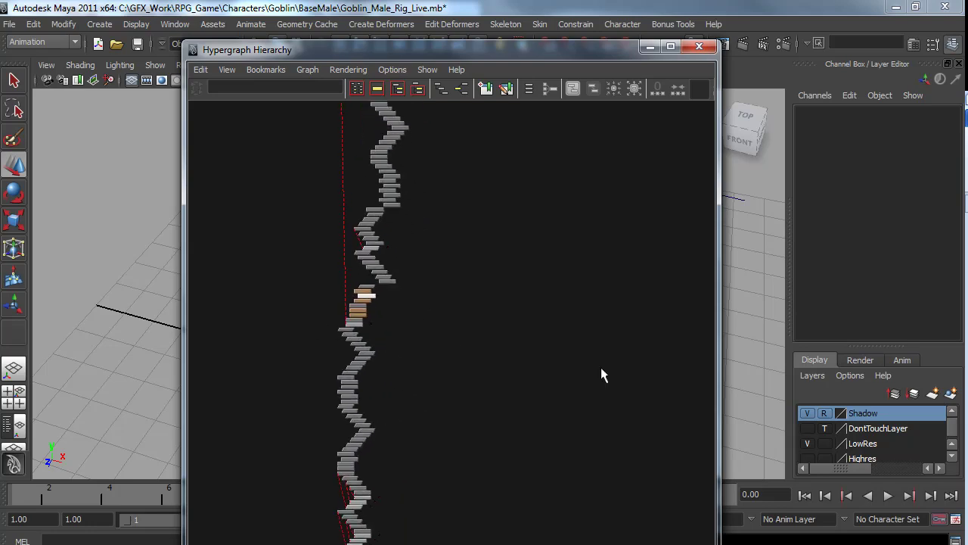
alt+middle_drag(428, 391, 481, 213)
alt+middle_drag(467, 347, 478, 334)
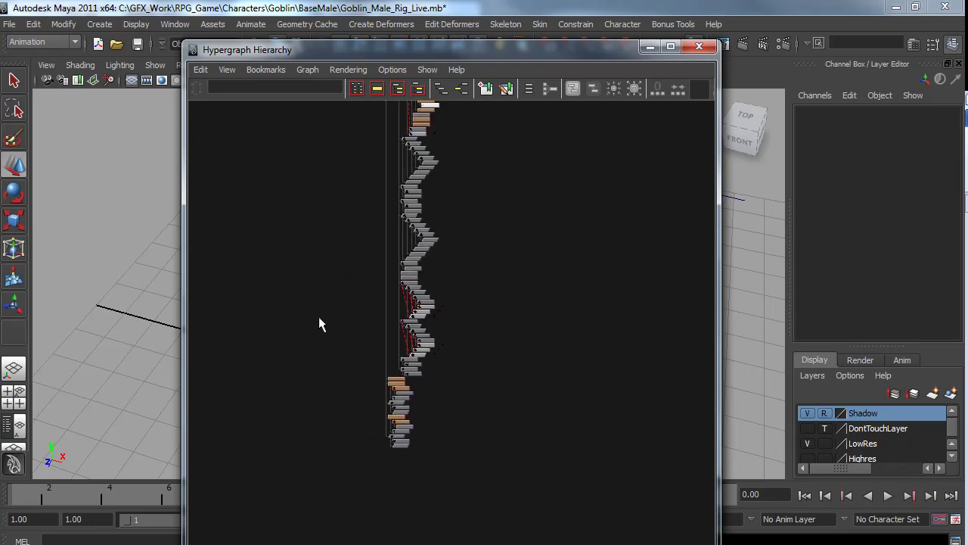
alt+right_drag(320, 317, 480, 336)
alt+middle_drag(442, 234, 472, 458)
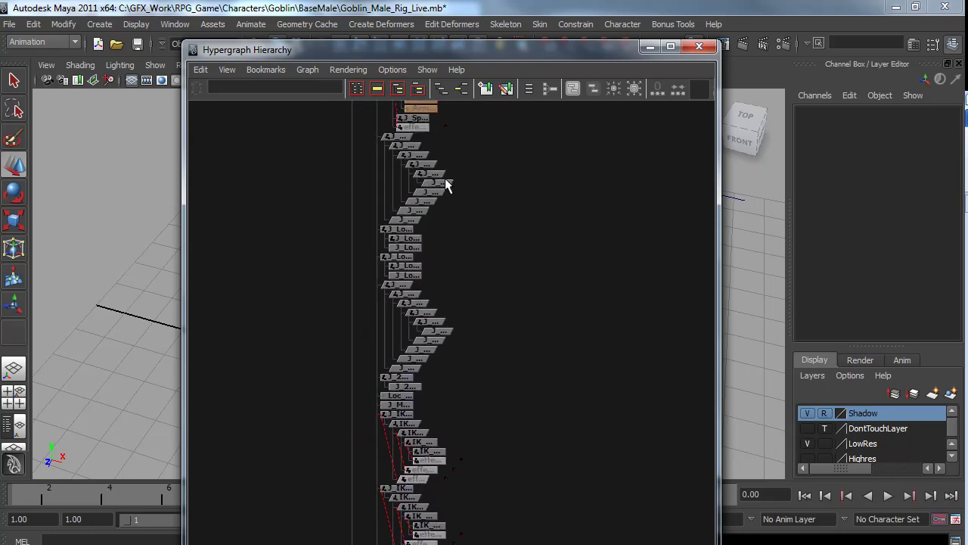
alt+middle_drag(445, 184, 460, 473)
alt+middle_drag(459, 135, 405, 388)
alt+middle_drag(410, 185, 418, 410)
alt+middle_drag(442, 174, 518, 344)
alt+right_drag(518, 344, 477, 340)
alt+middle_drag(442, 167, 435, 339)
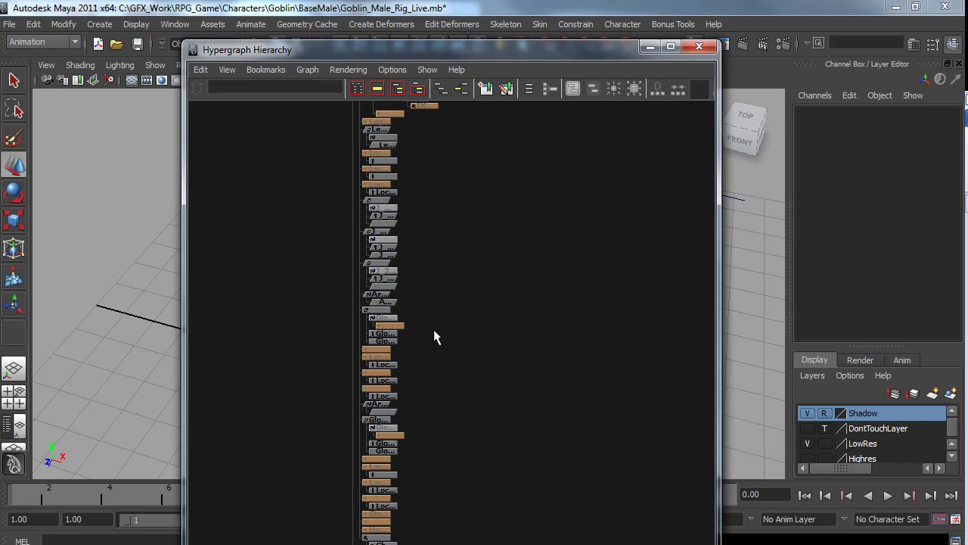
alt+middle_drag(471, 201, 393, 225)
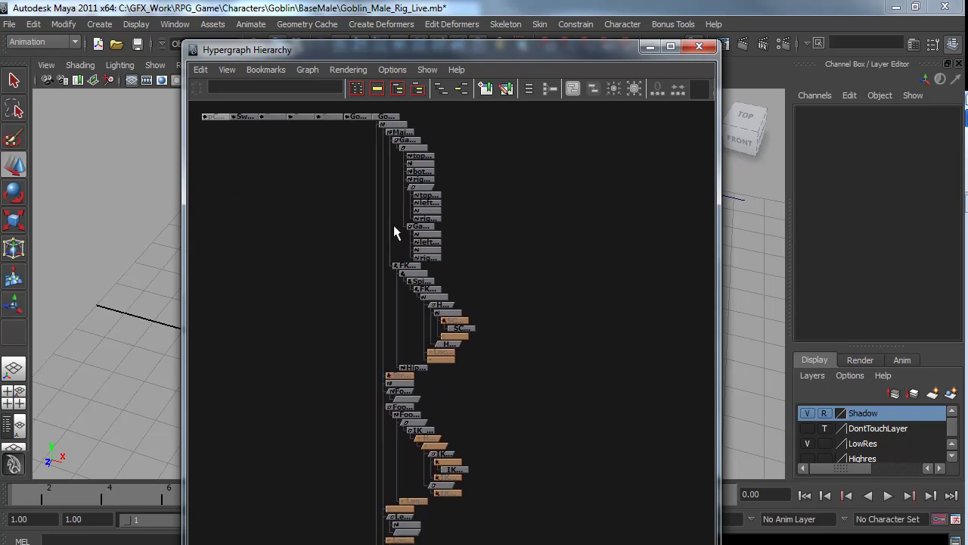
click(698, 47)
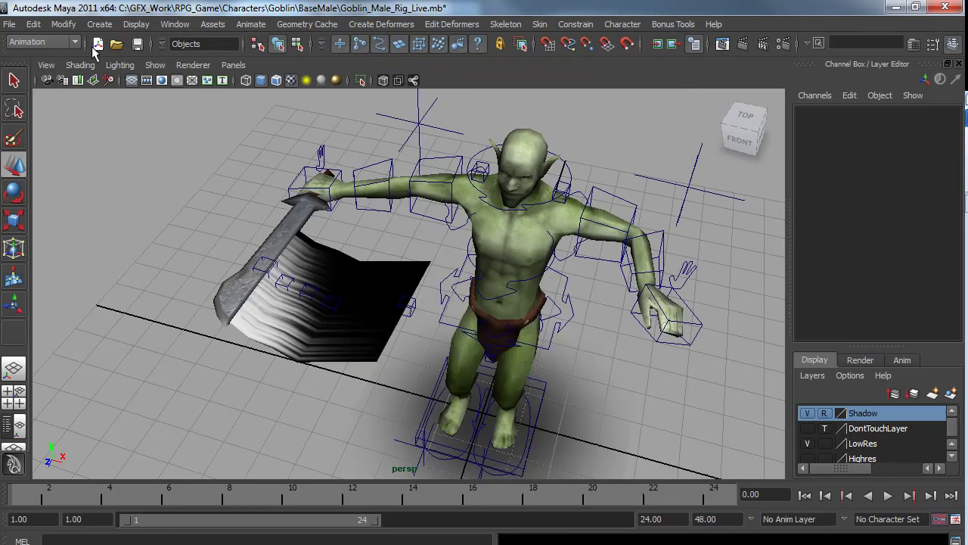
Open the recent scene GoblinBaseMale_Defmesh_02_export_anim.mb without saving the current one and select the goblin body mesh
click(11, 24)
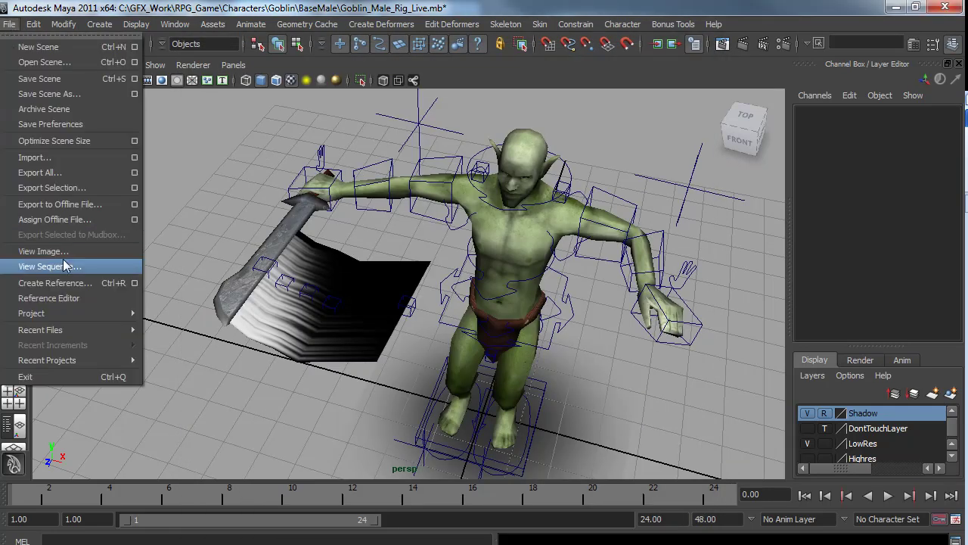
mouse_move(76, 335)
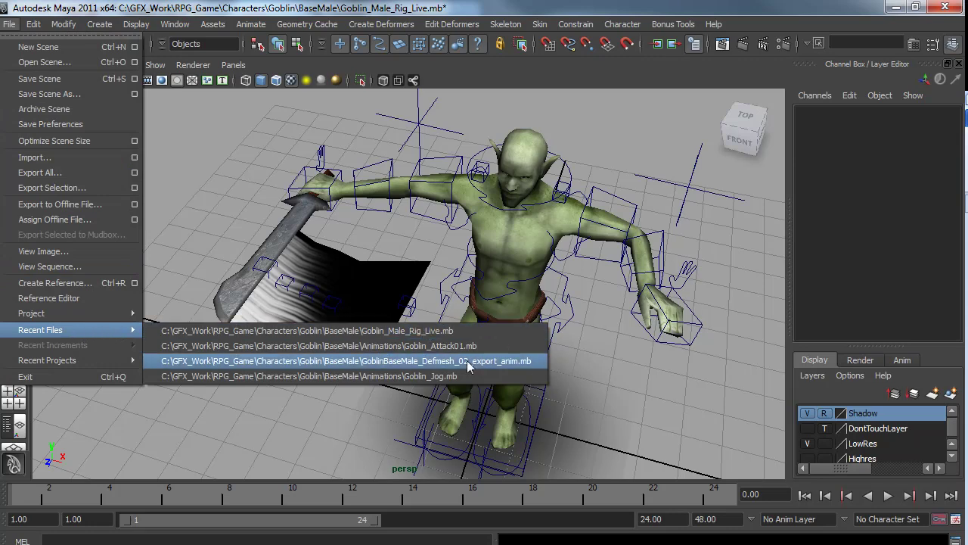
click(393, 361)
click(483, 304)
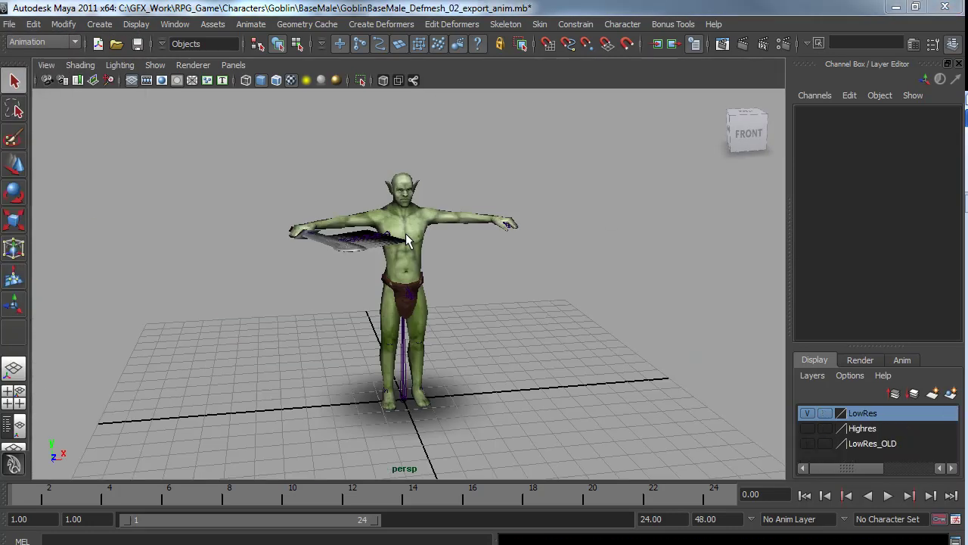
alt+drag(363, 316, 418, 280)
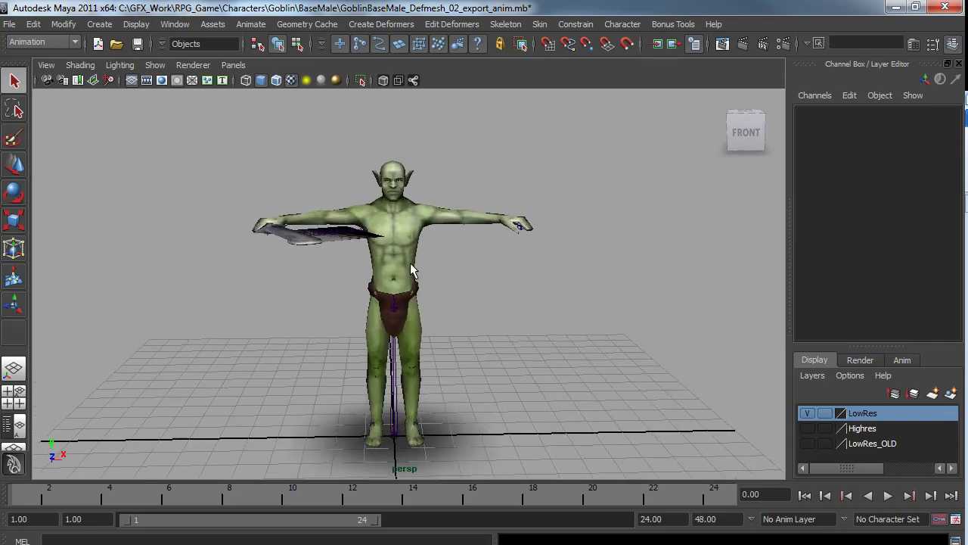
click(327, 251)
alt+drag(348, 249, 463, 316)
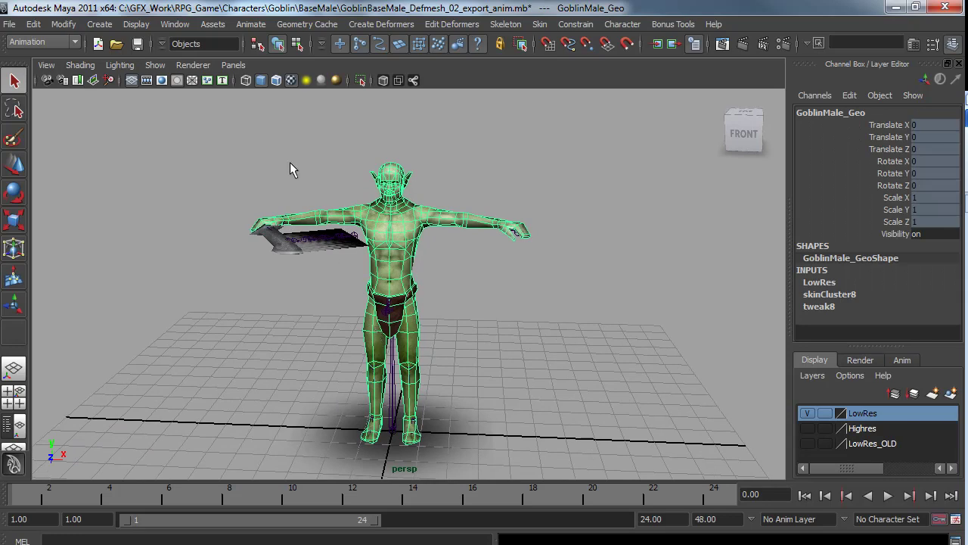
Examine the export rig's joint hierarchy in the Hypergraph, including the arm, blade trail and leg chains
click(170, 24)
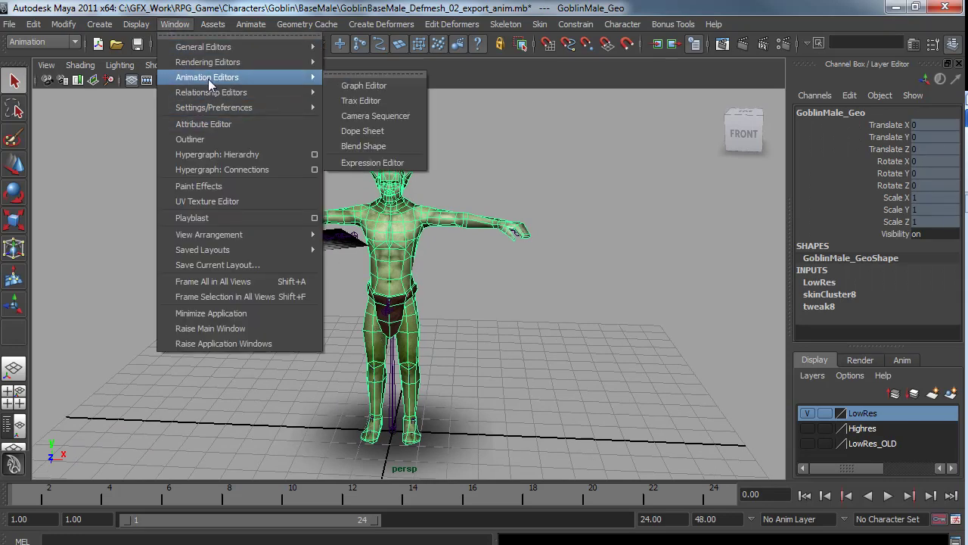
click(217, 154)
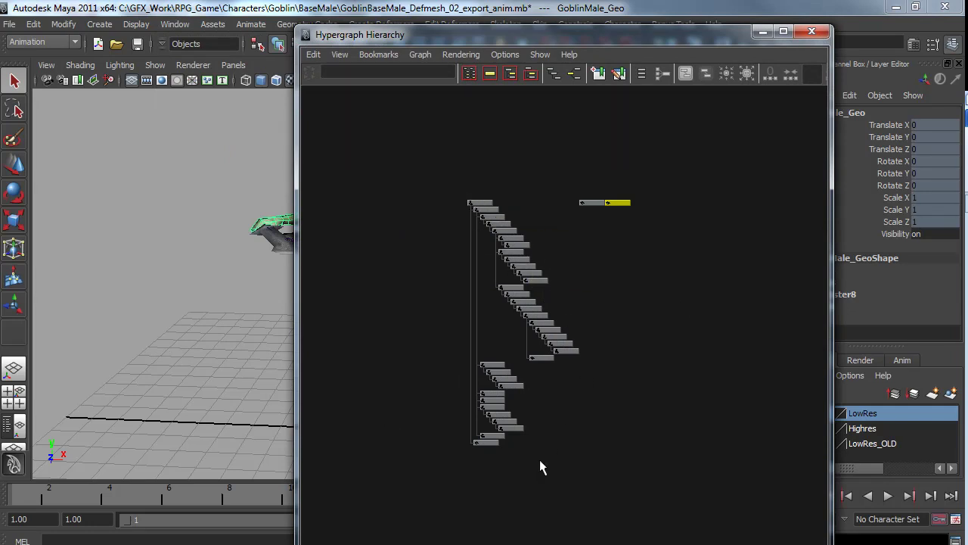
alt+right_drag(532, 452, 614, 356)
alt+middle_drag(551, 262, 573, 311)
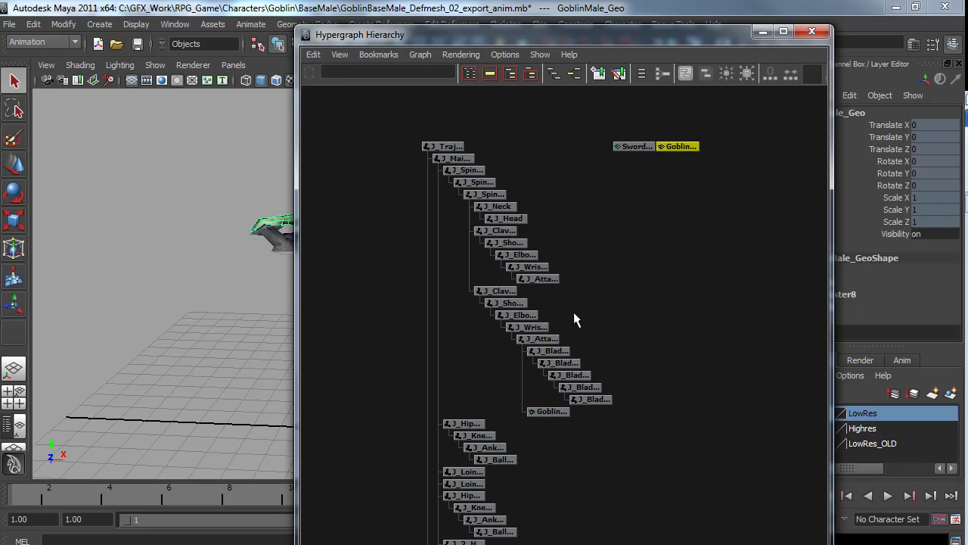
click(812, 31)
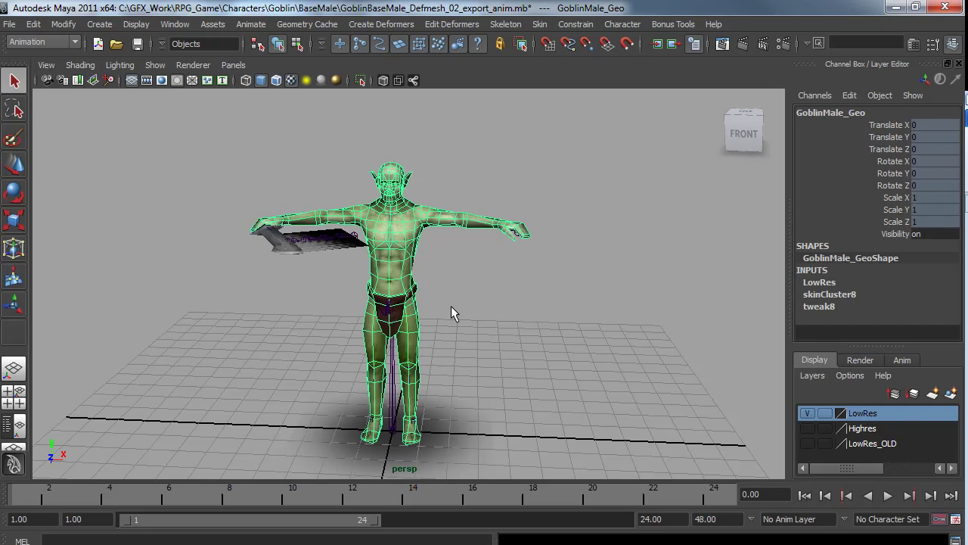
Open the recent scene Goblin_Attack01.mb without saving the export rig, and play through its attack animation
click(11, 24)
mouse_move(94, 335)
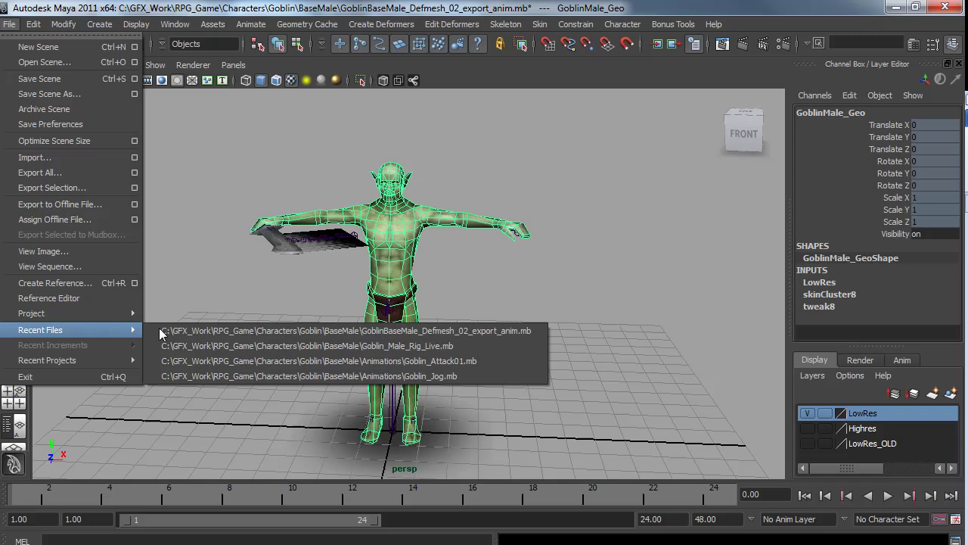
click(164, 345)
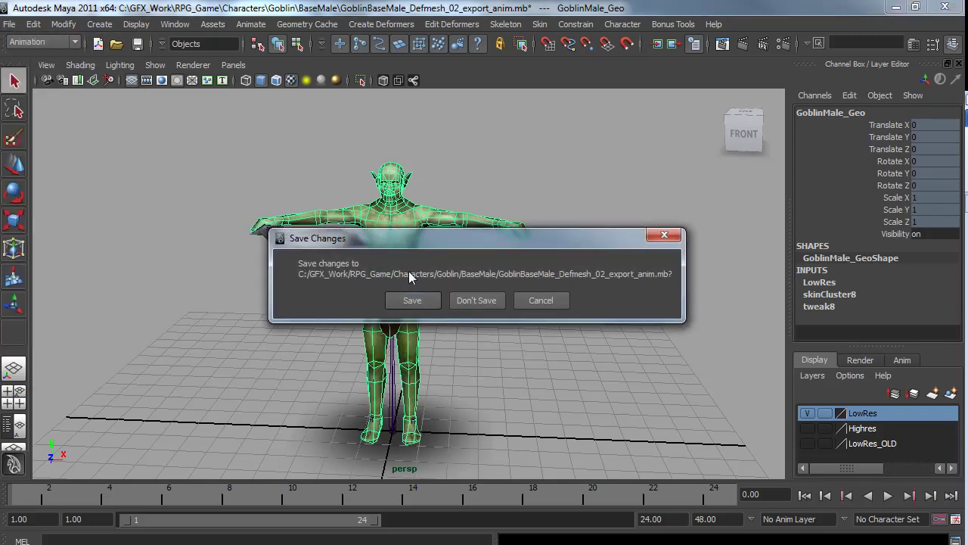
click(489, 304)
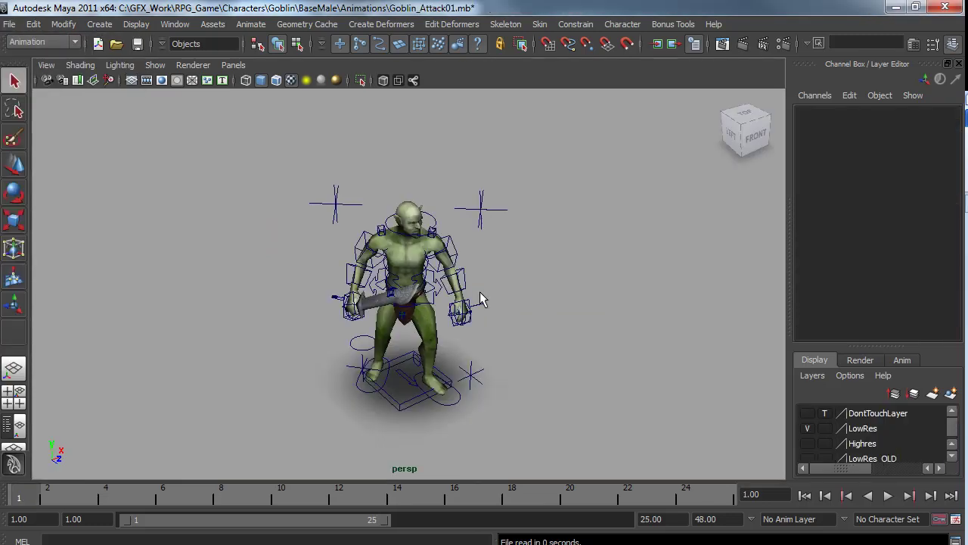
click(888, 496)
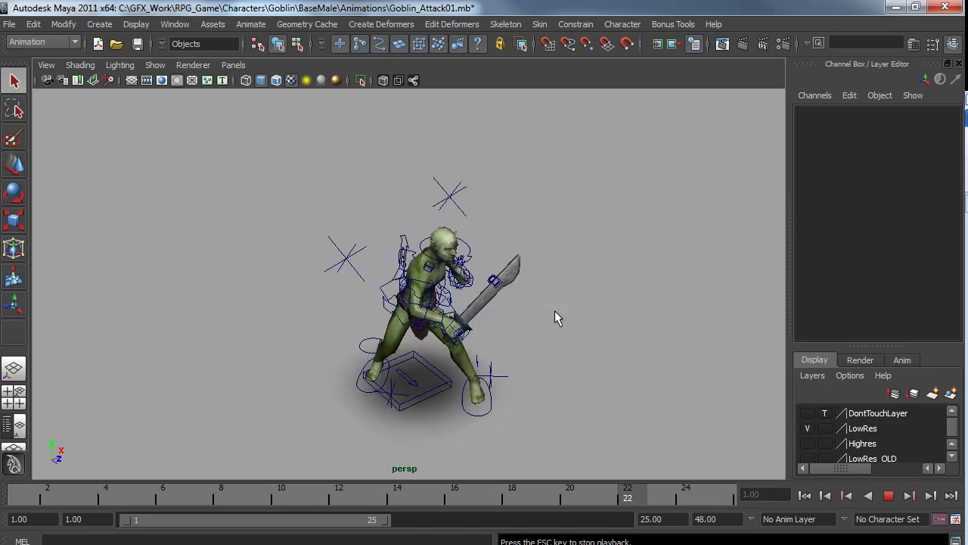
click(888, 495)
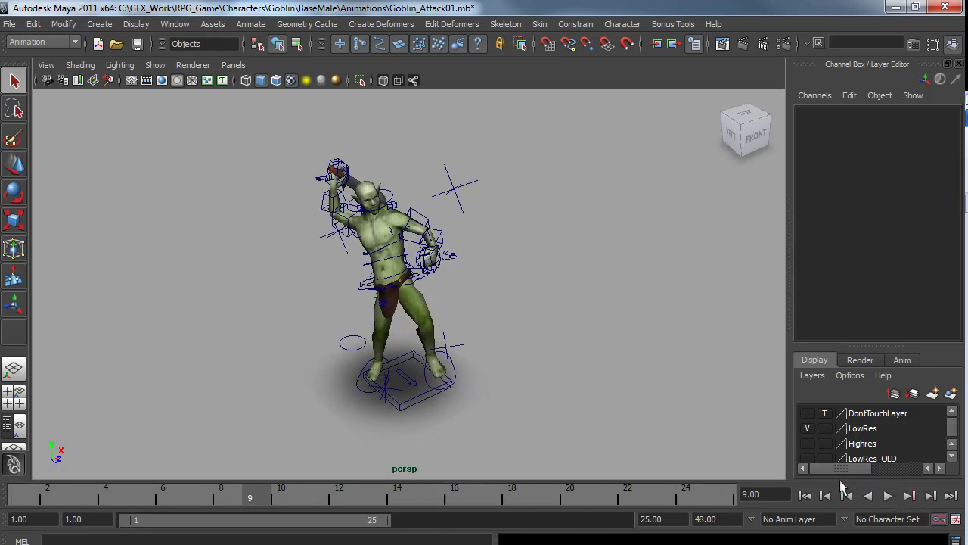
Check the attack scene's referenced rig file in the Reference Editor and select the left FK shoulder control
click(9, 24)
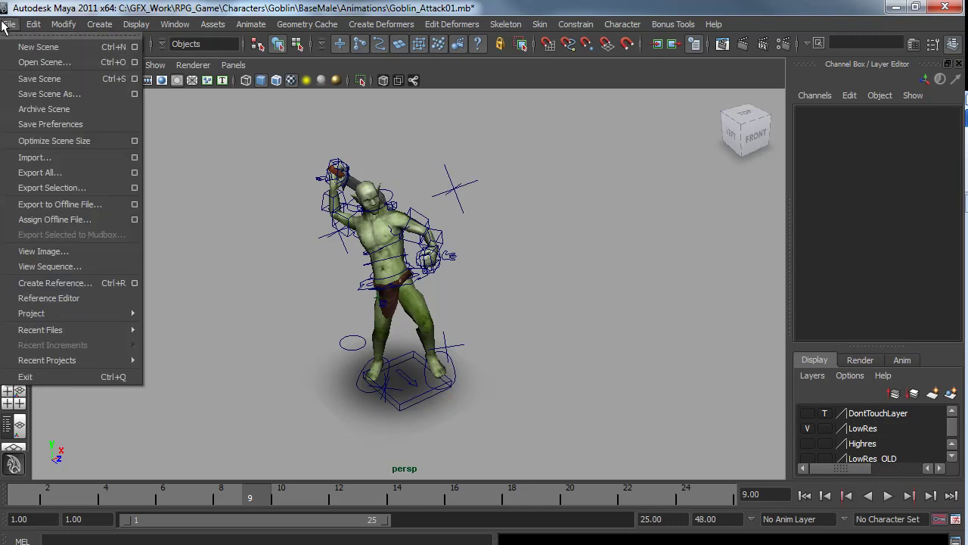
click(80, 298)
drag(176, 172, 199, 83)
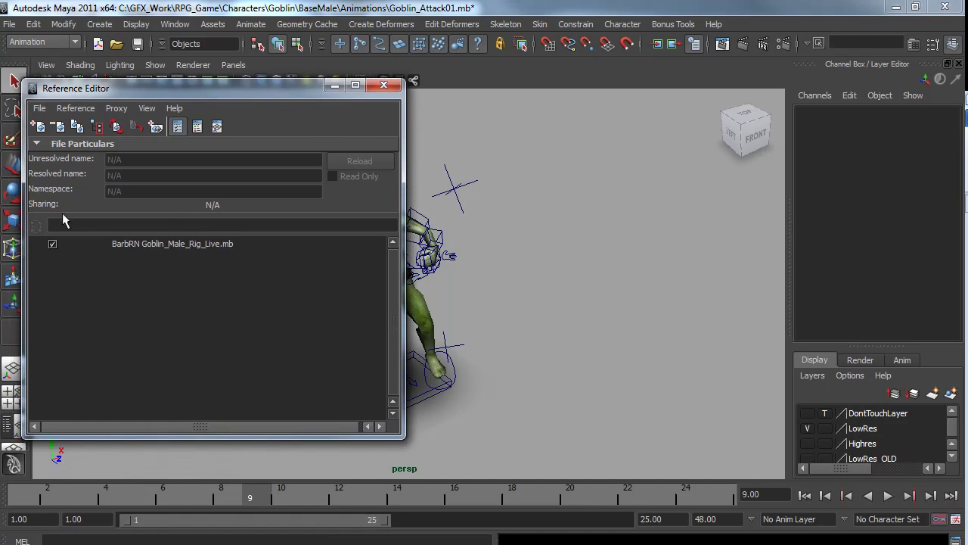
click(385, 86)
click(425, 218)
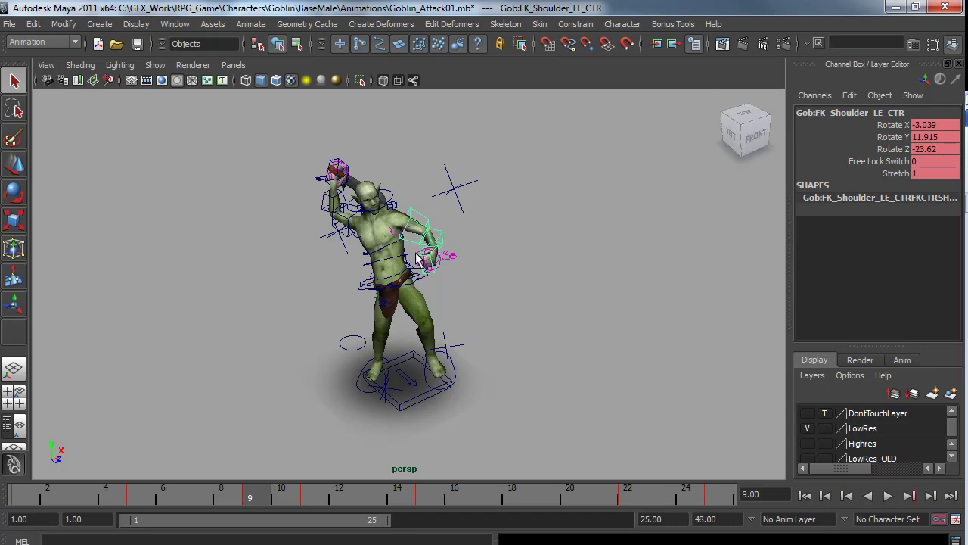
Run the MEL command ImportExportRig -1 -1 and choose GoblinBaseMale_Defmesh_02_export_anim.mb from the BaseMale folder as the export rig
click(152, 540)
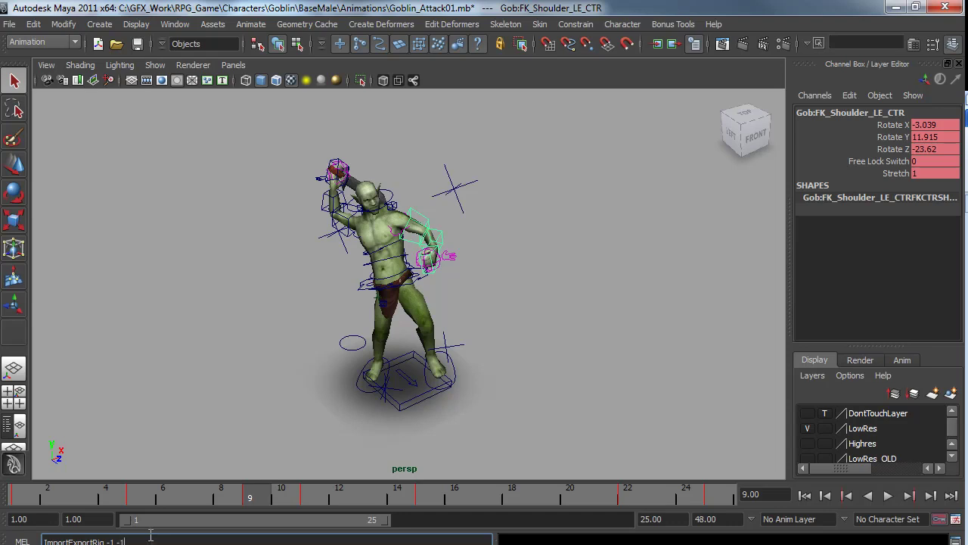
key(Return)
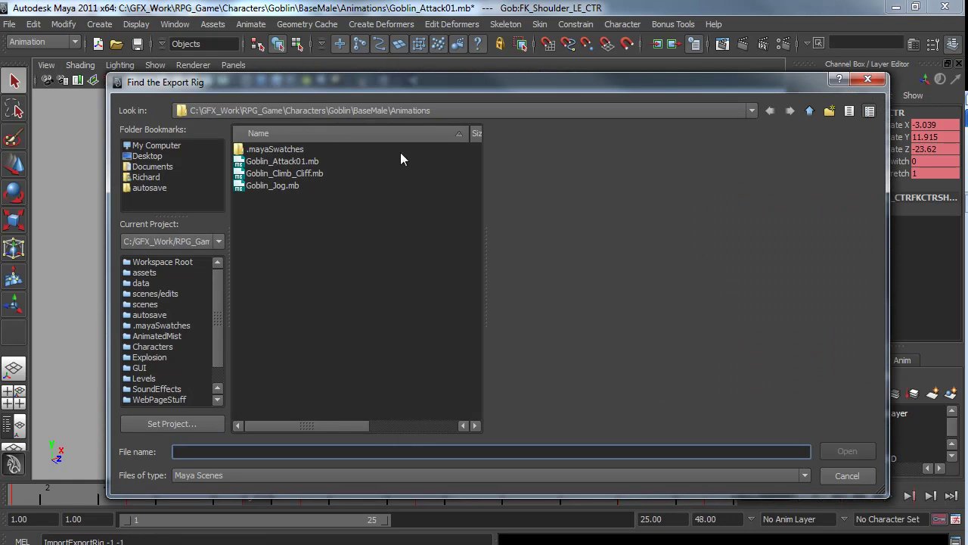
click(809, 111)
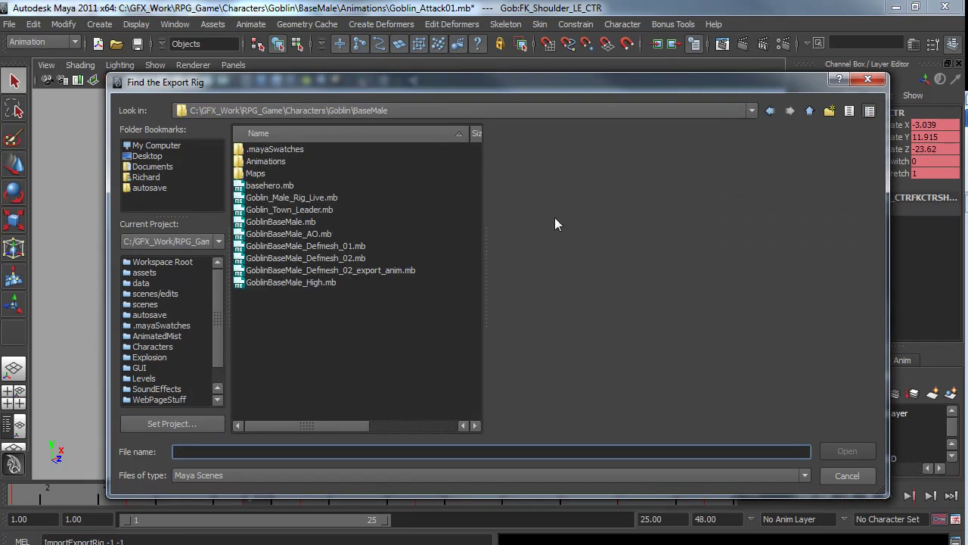
click(385, 270)
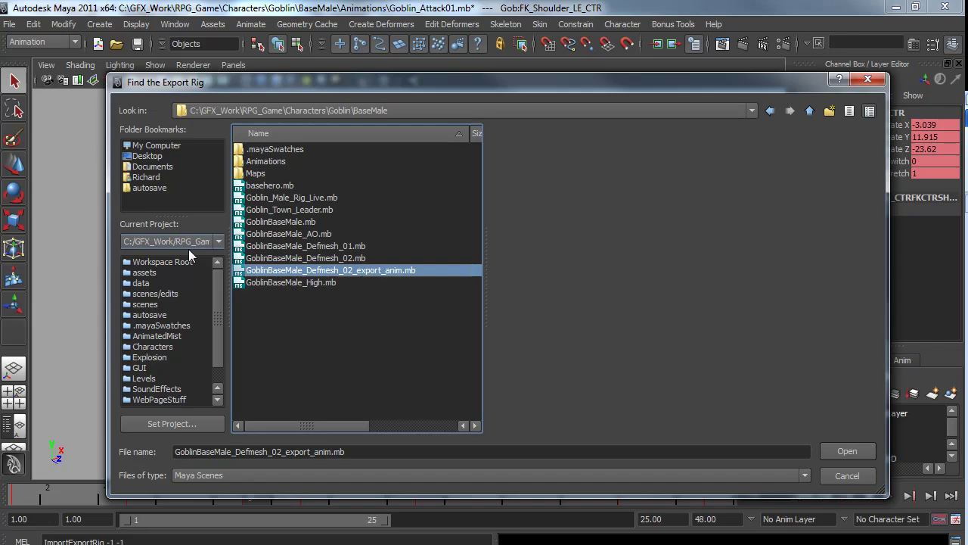
click(848, 452)
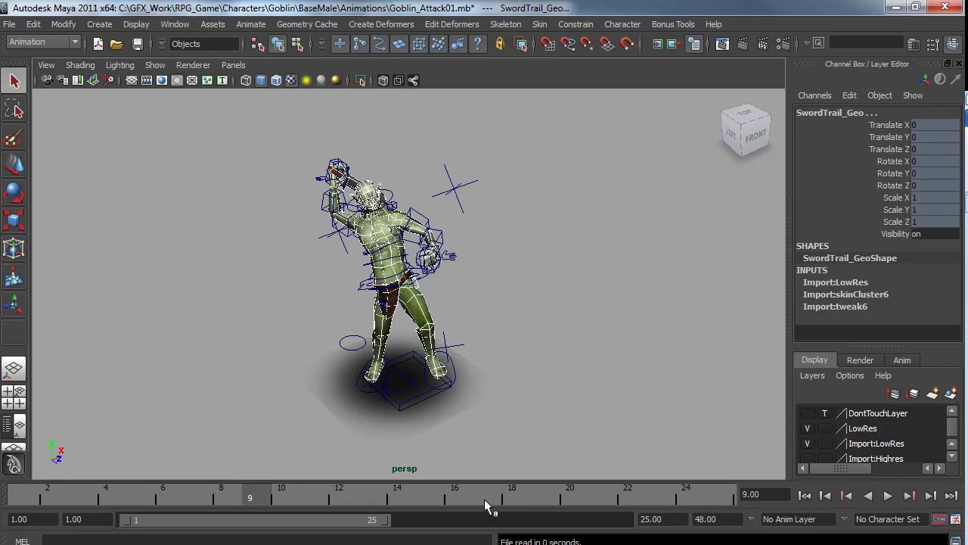
Play back the attack animation with the imported export rig, checking the body and sword trail from several angles
click(888, 496)
alt+drag(415, 339, 548, 320)
click(609, 329)
alt+drag(610, 330, 381, 345)
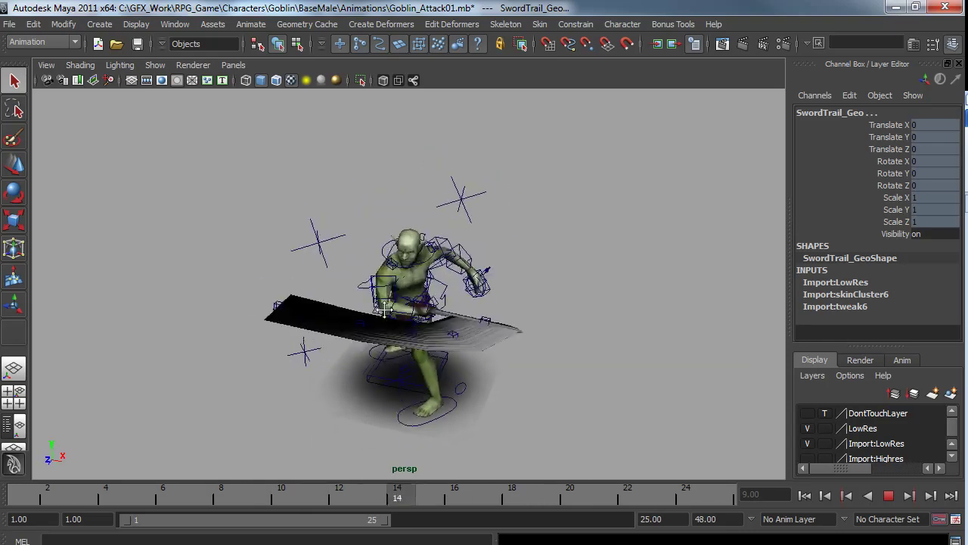
click(890, 495)
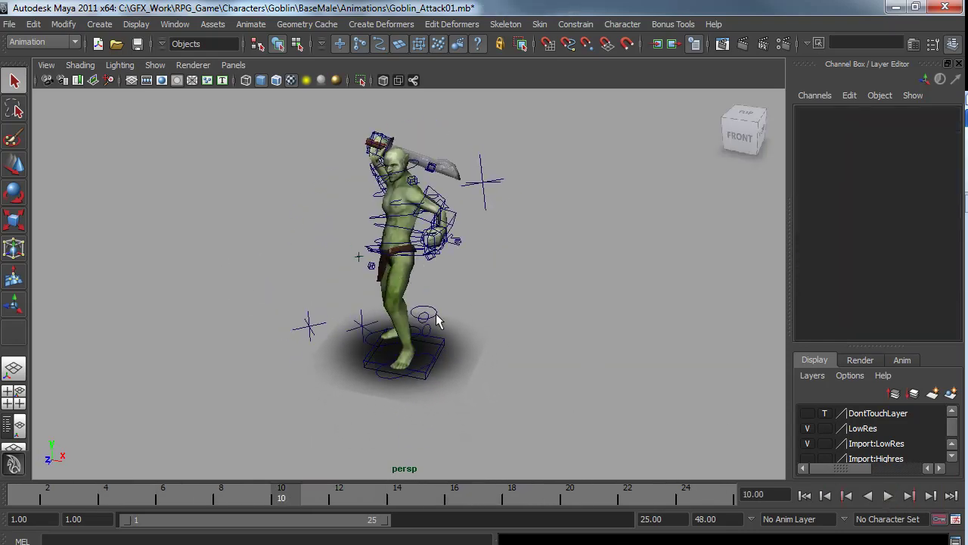
Unload the referenced rig Goblin_Male_Rig_Live.mb in the Reference Editor and close the editor
click(10, 24)
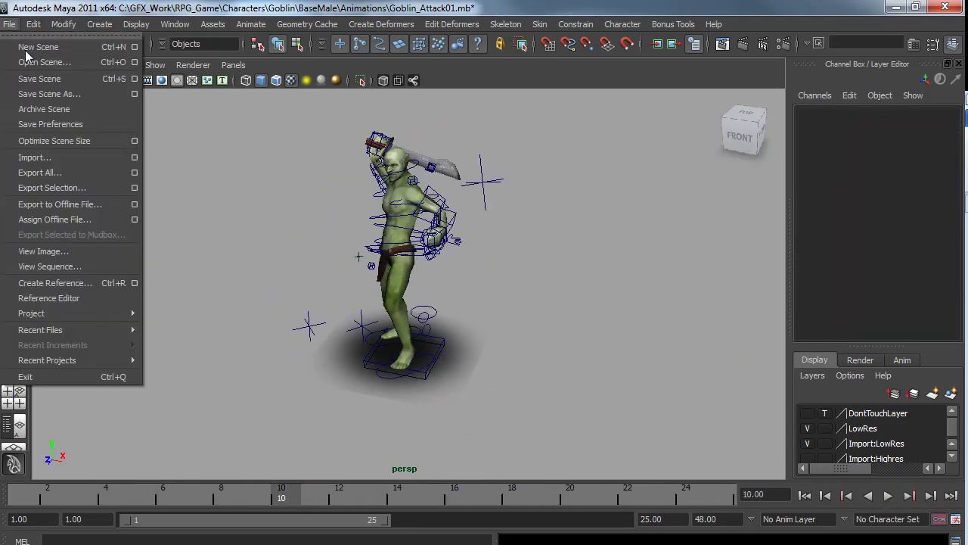
click(85, 300)
click(52, 245)
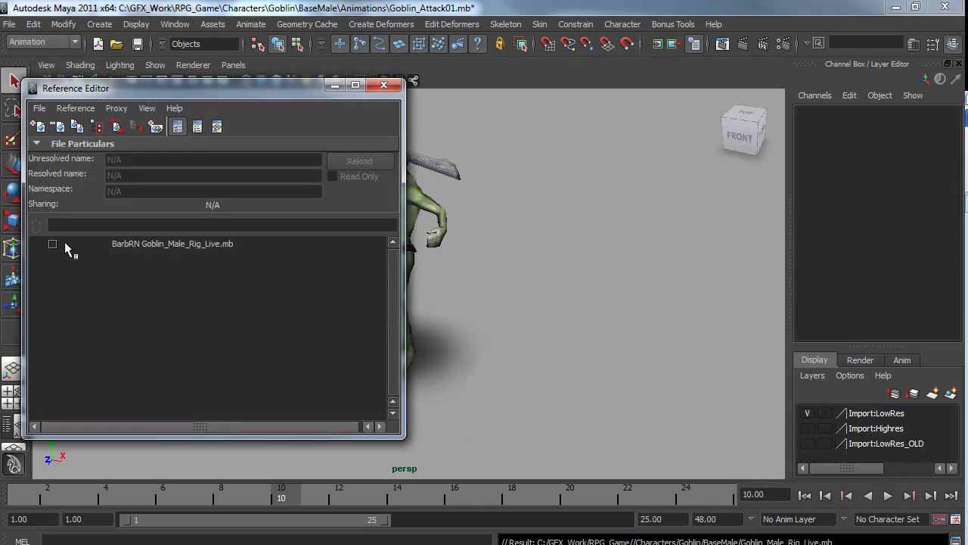
click(386, 86)
Play back the attack animation on the export rig alone from an angled front view, then stop it
alt+drag(408, 330, 537, 325)
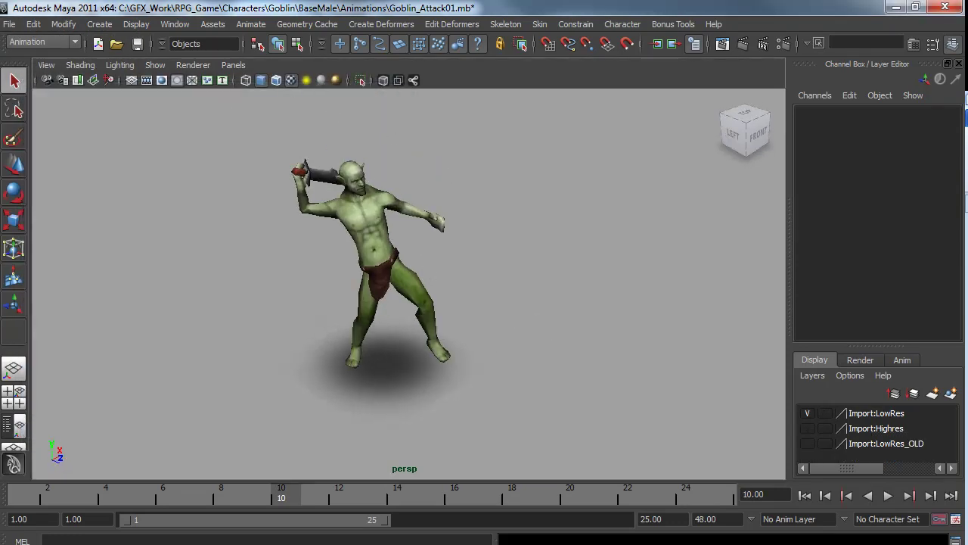
click(888, 495)
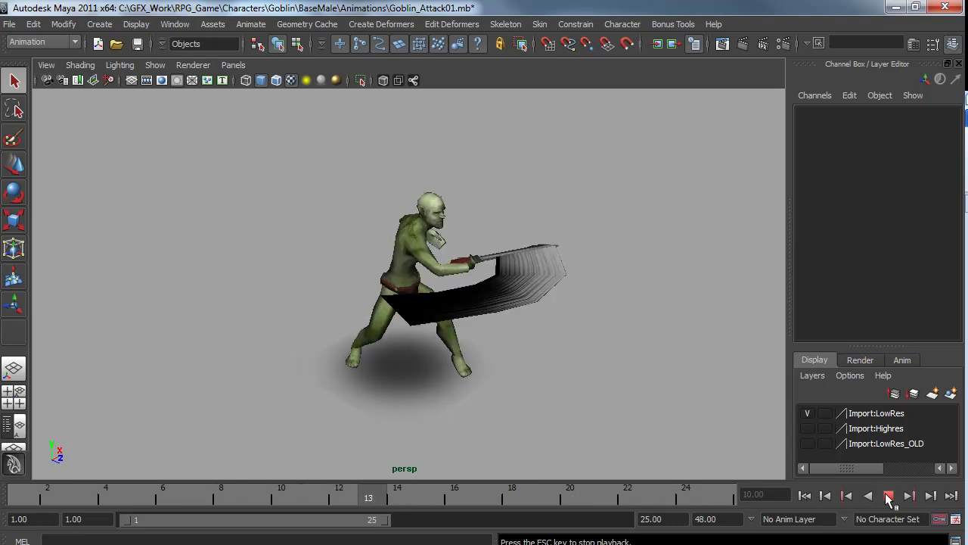
click(888, 496)
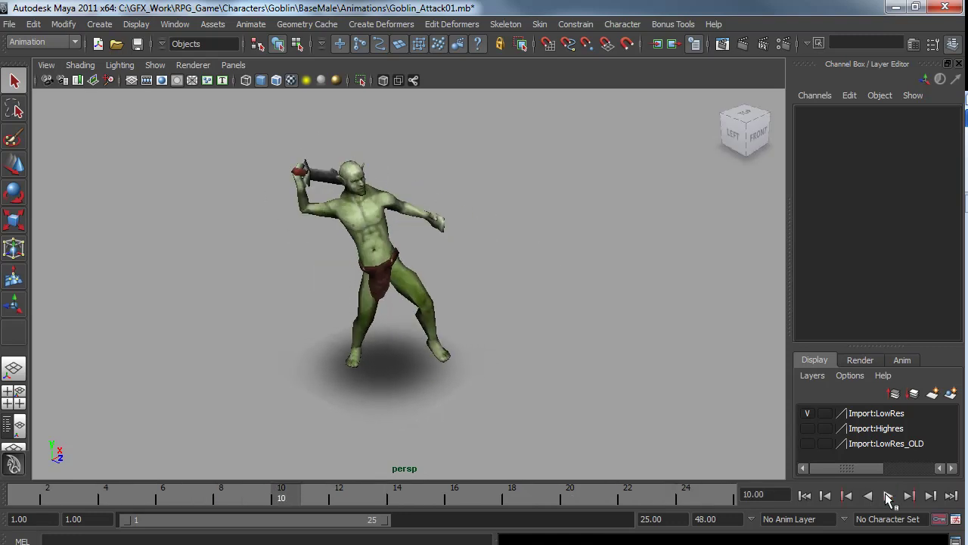
Examine the export rig's joint hierarchy in the Hypergraph, placed beside the goblin, while replaying the attack animation
click(175, 25)
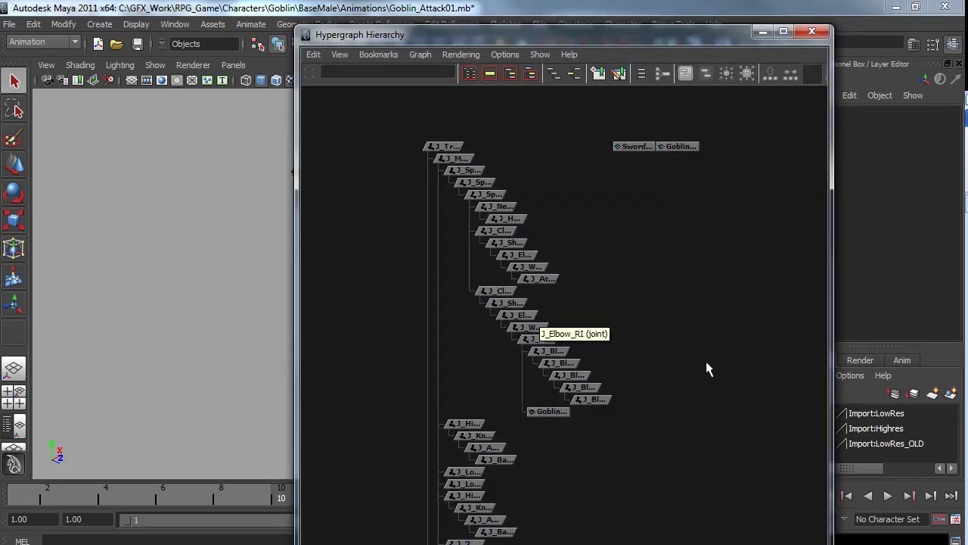
alt+right_drag(707, 368, 612, 306)
drag(467, 37, 96, 16)
click(563, 308)
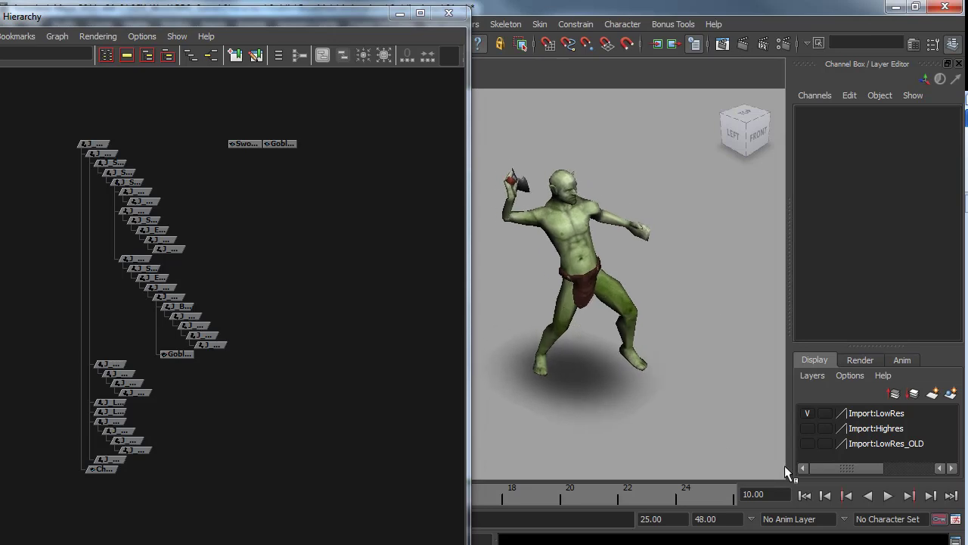
click(888, 495)
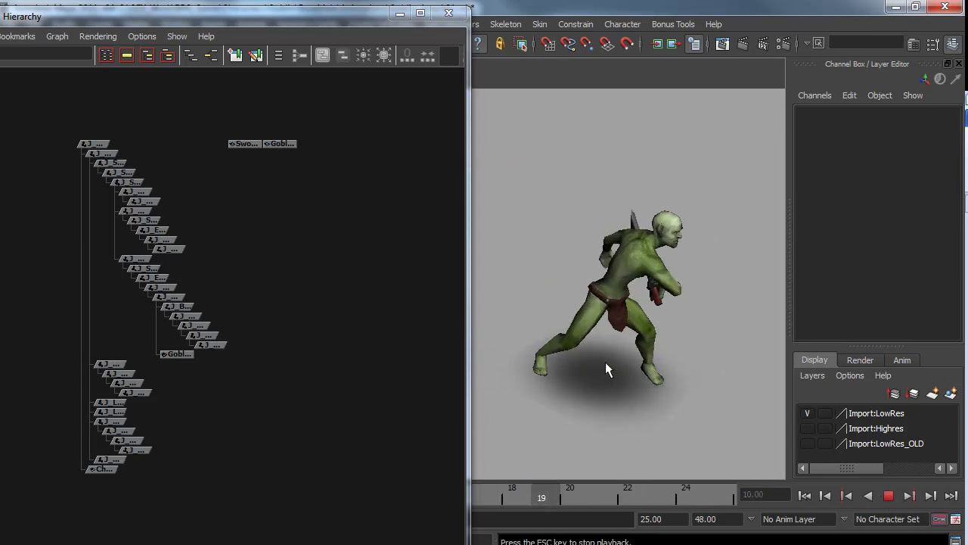
click(887, 496)
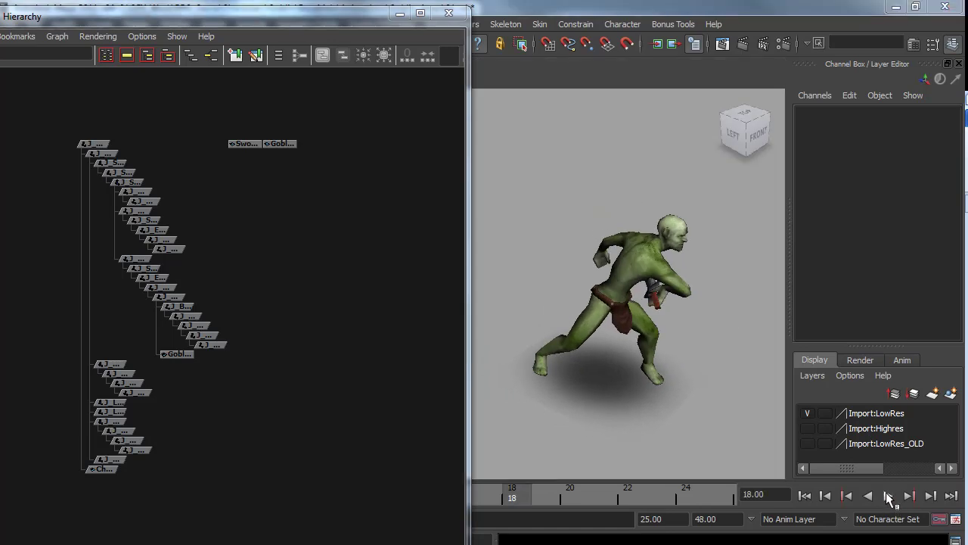